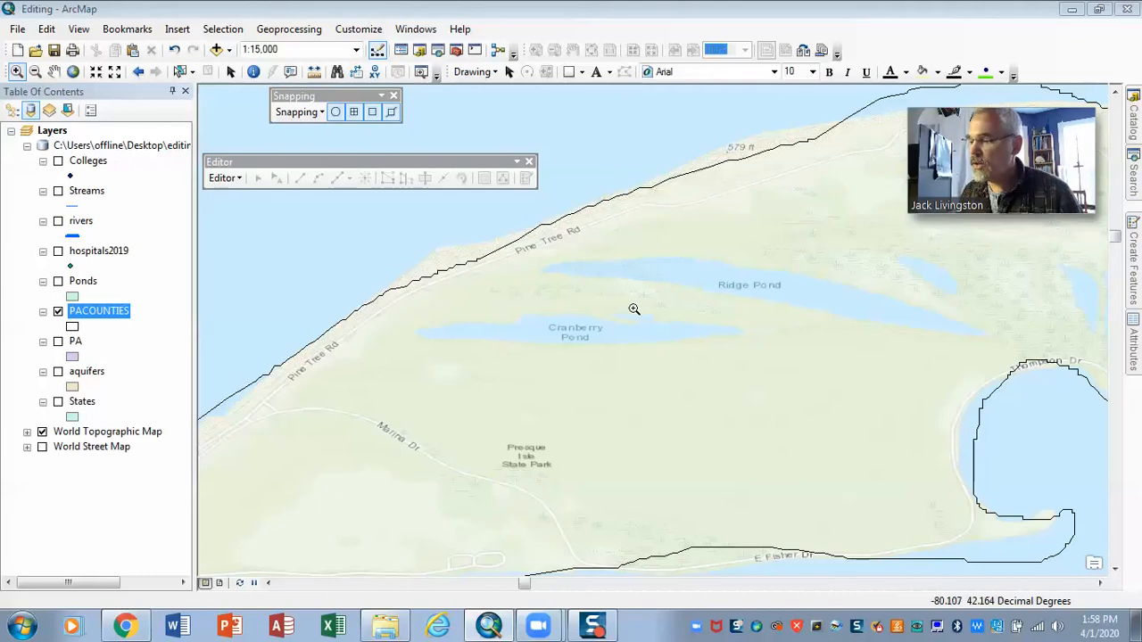
Step: Start an edit session on the Ponds layer, continuing past the spatial reference warnings
left_click(83, 284)
right_click(86, 288)
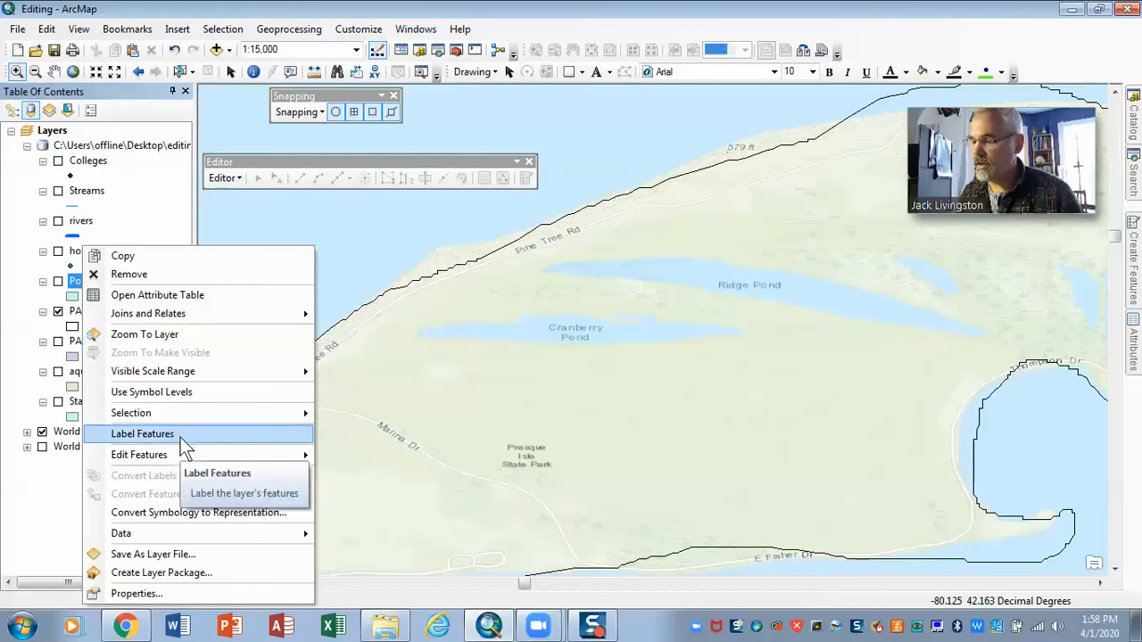
mouse_move(175, 451)
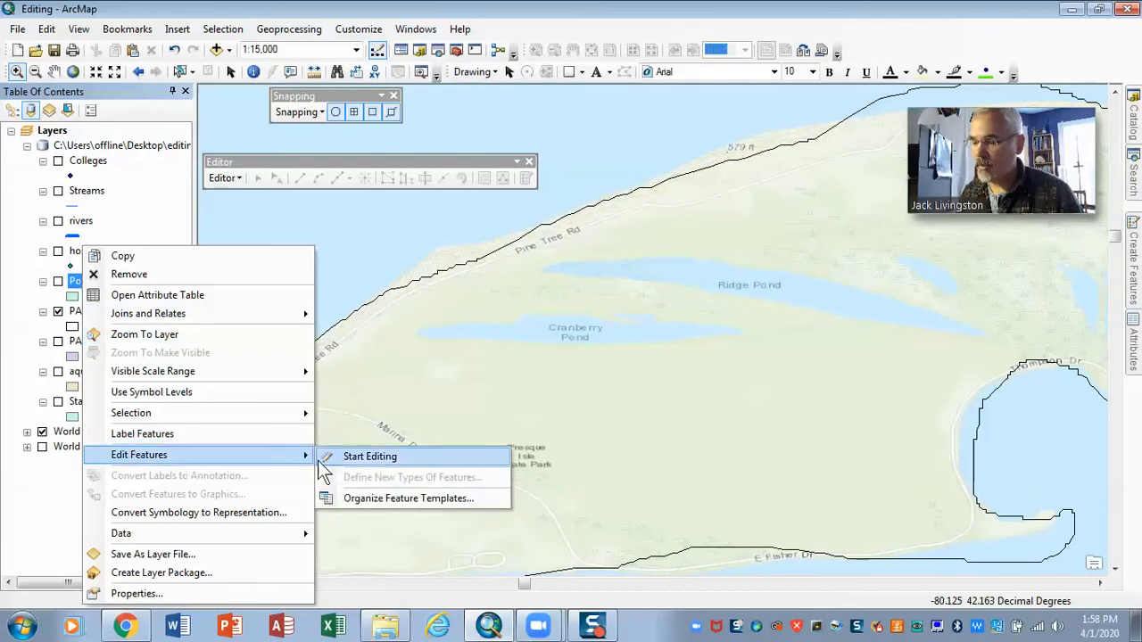
left_click(367, 457)
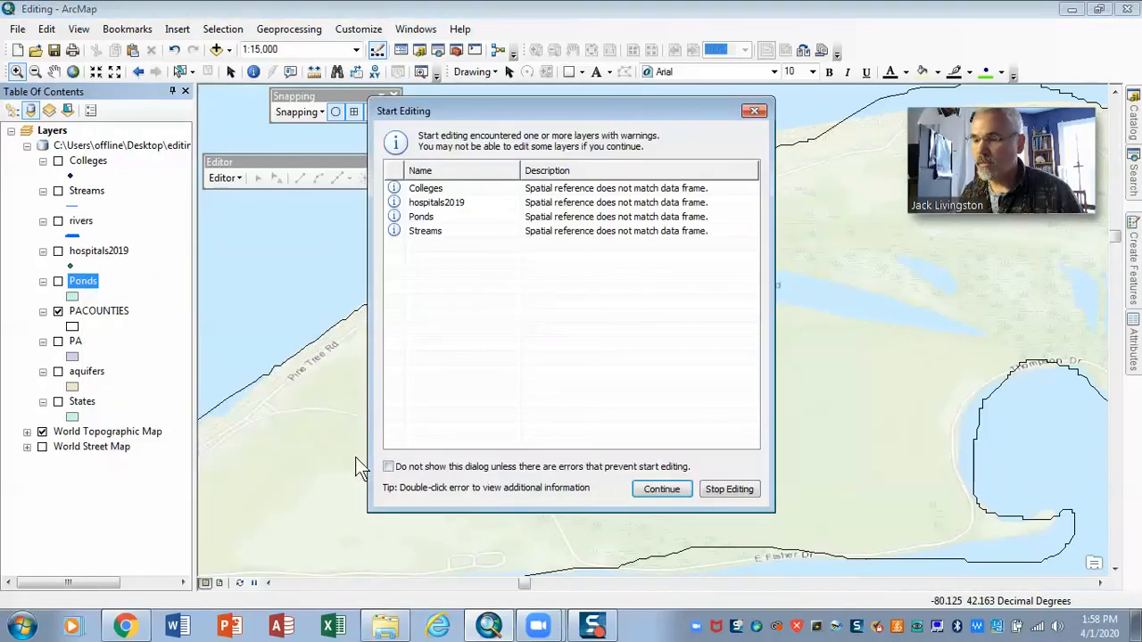
left_click(668, 491)
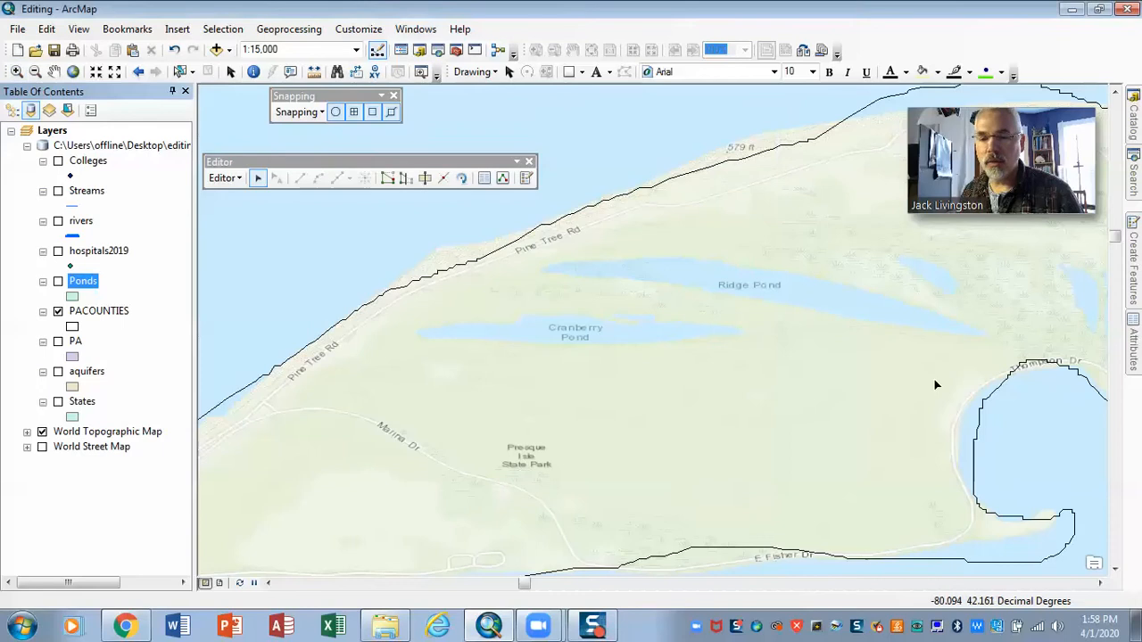
Step: Show the feature creation templates, enlarge the template list, and turn on the Ponds layer so its template is available
left_click(1135, 277)
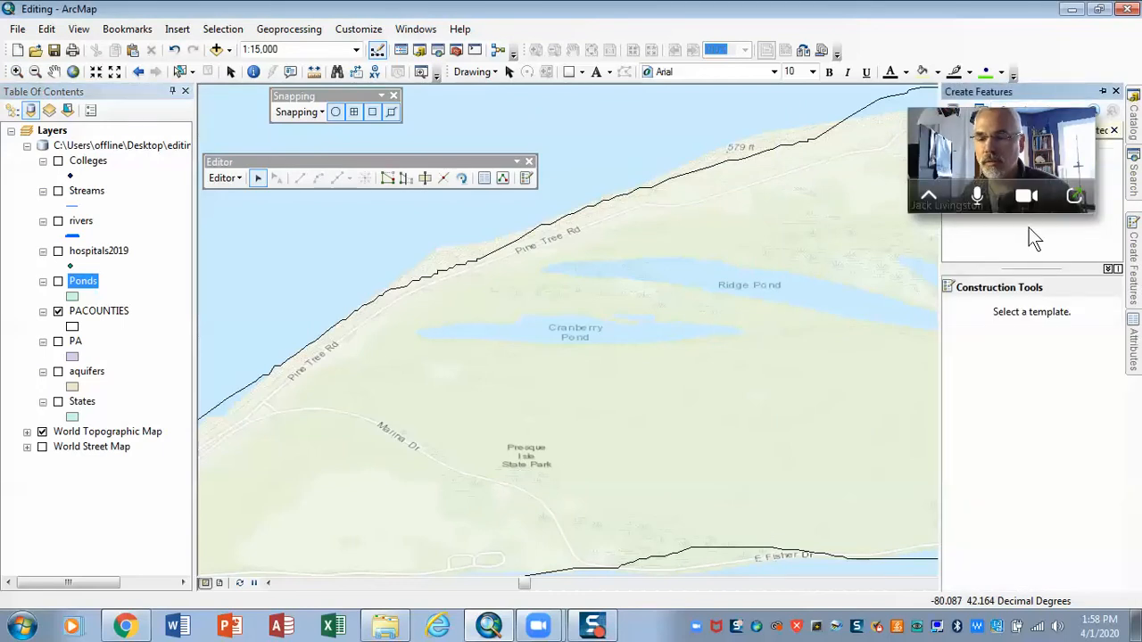
left_click_drag(947, 122, 956, 418)
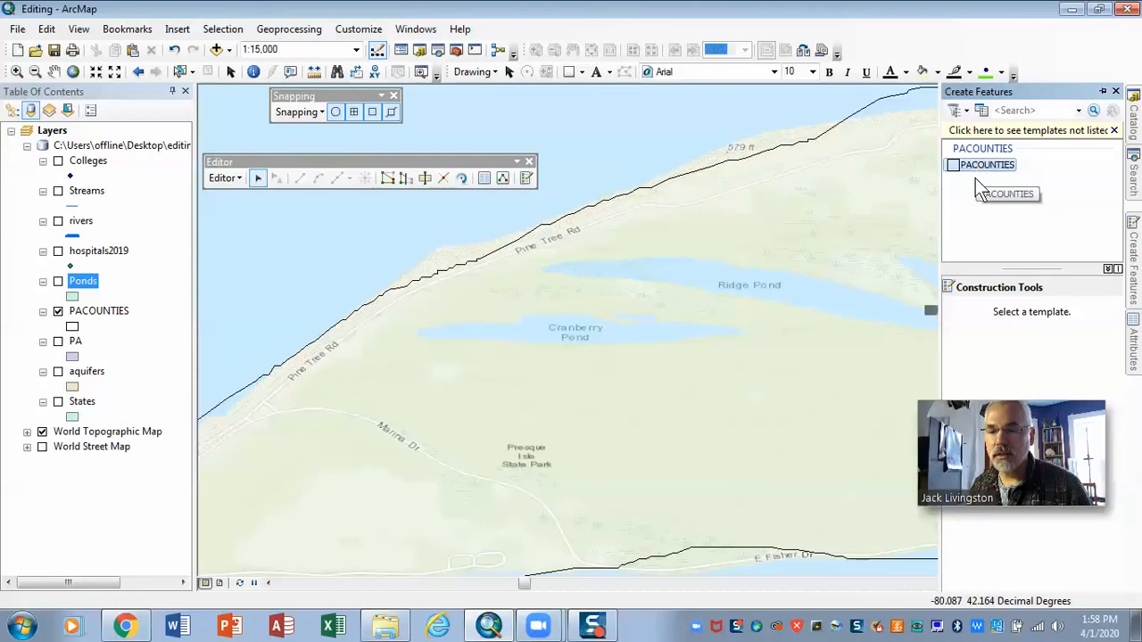
left_click_drag(998, 272, 991, 380)
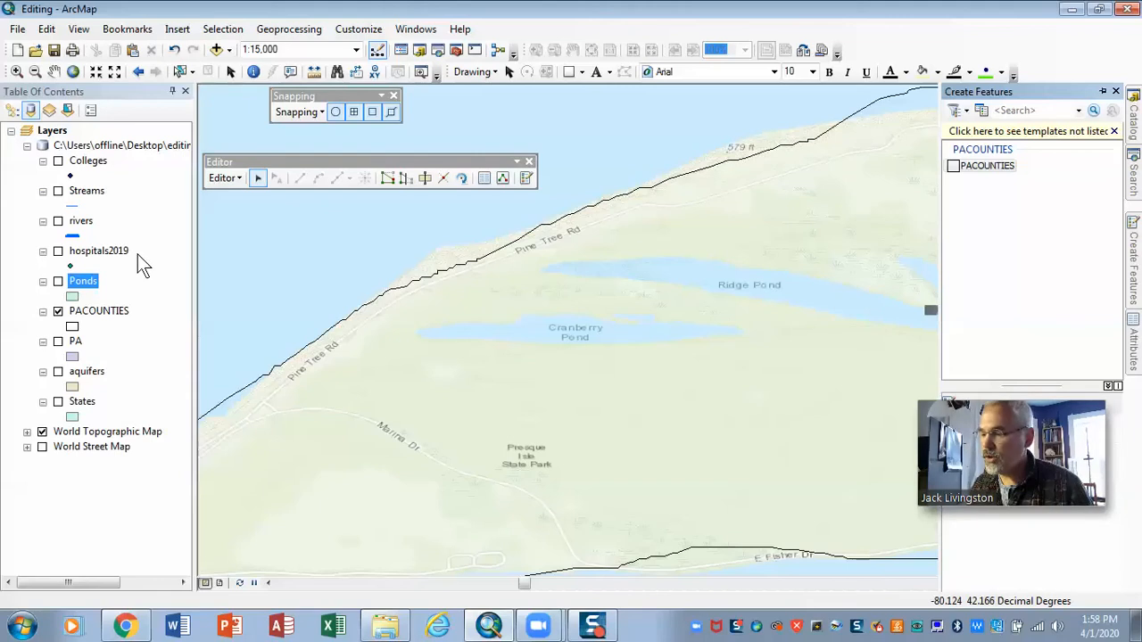
left_click(58, 281)
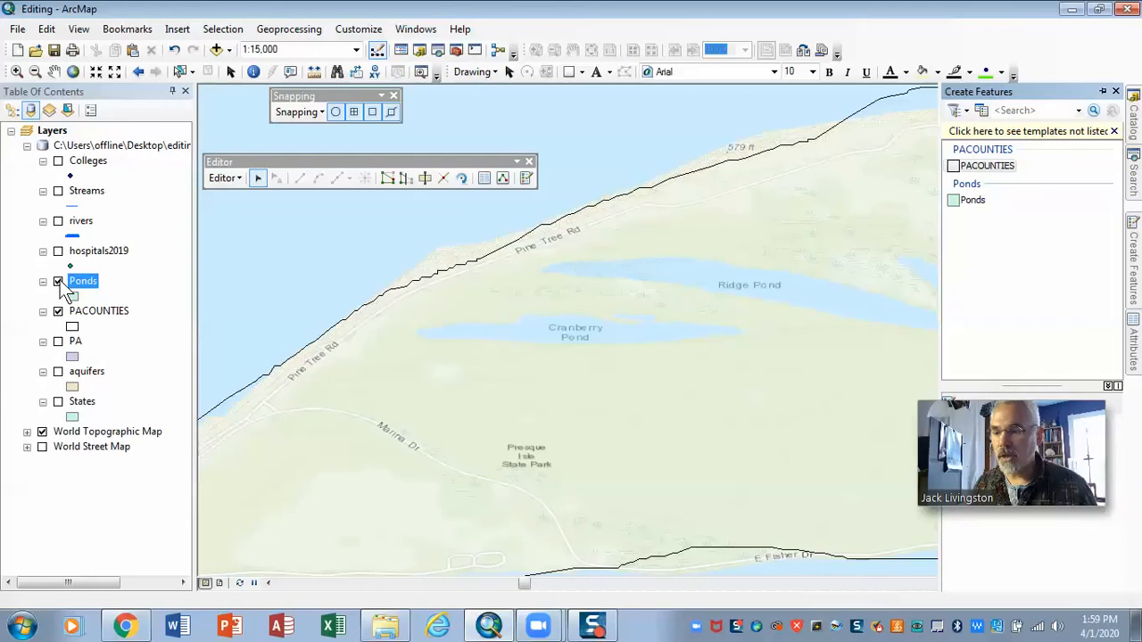
Step: Draw a Ponds polygon around Cranberry Pond, placing vertices along its southern shore eastward and back along the northern shore, and finish the sketch
left_click(52, 72)
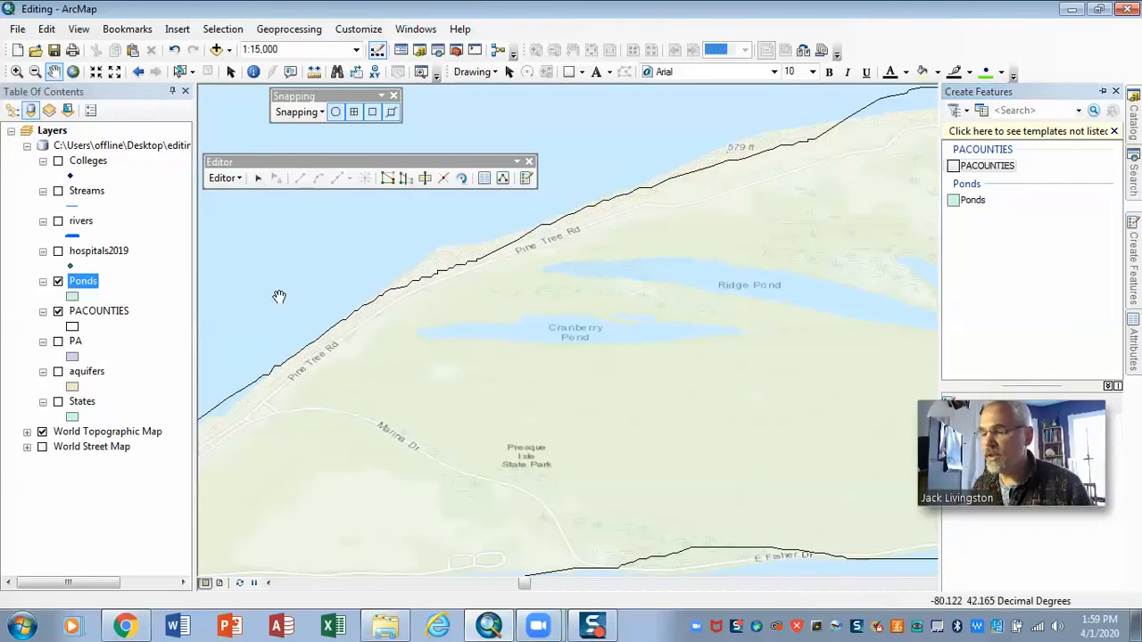
left_click_drag(440, 420, 371, 426)
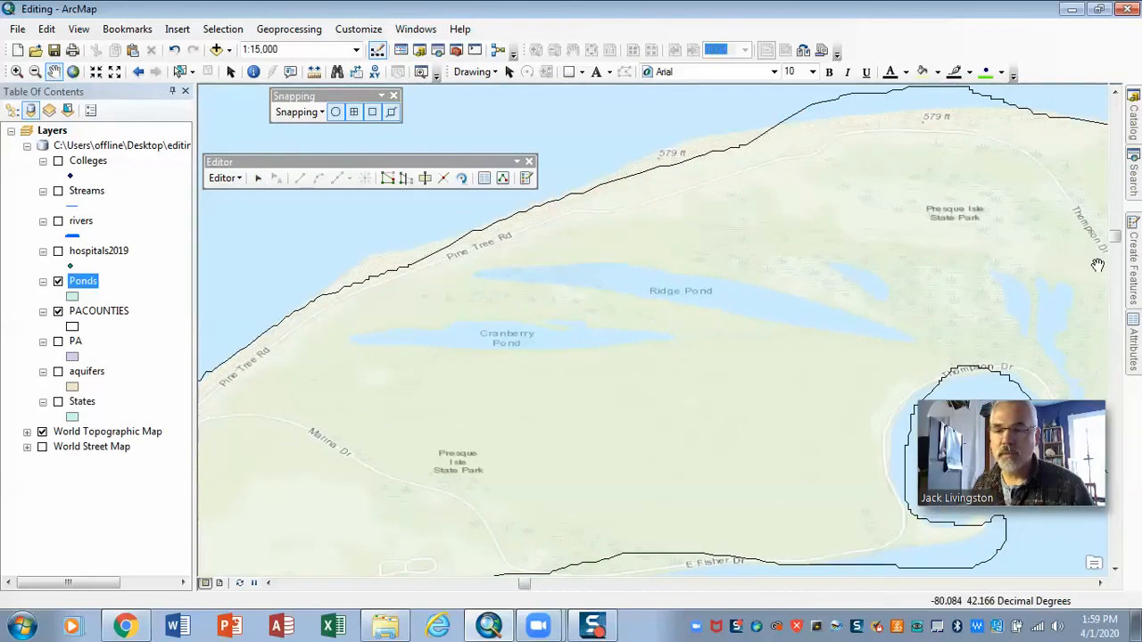
mouse_move(1133, 276)
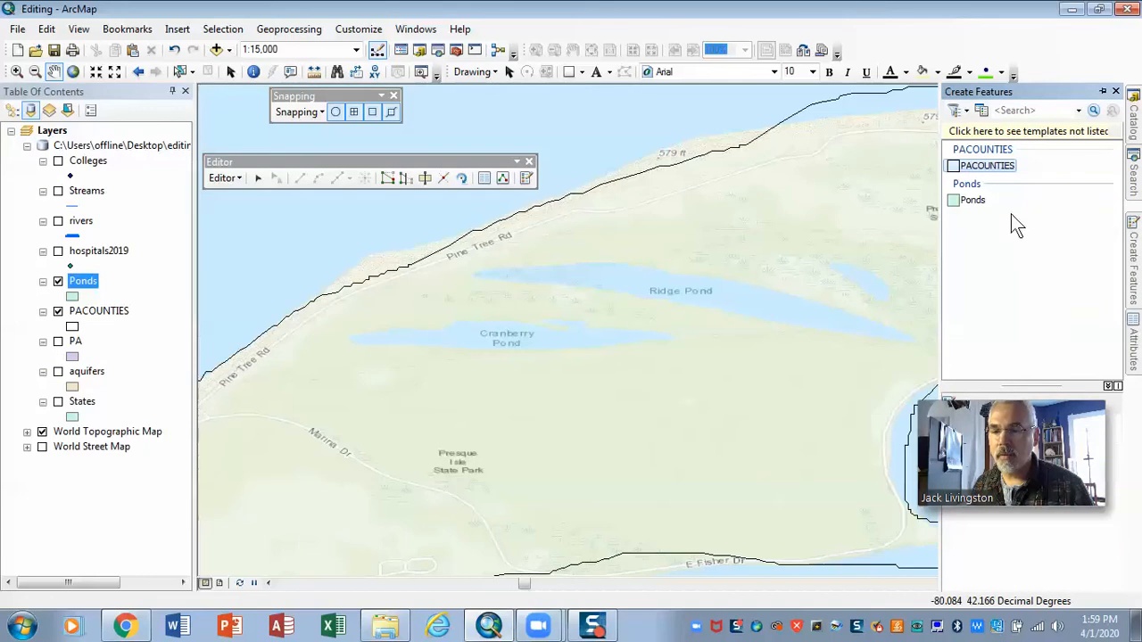
left_click(975, 202)
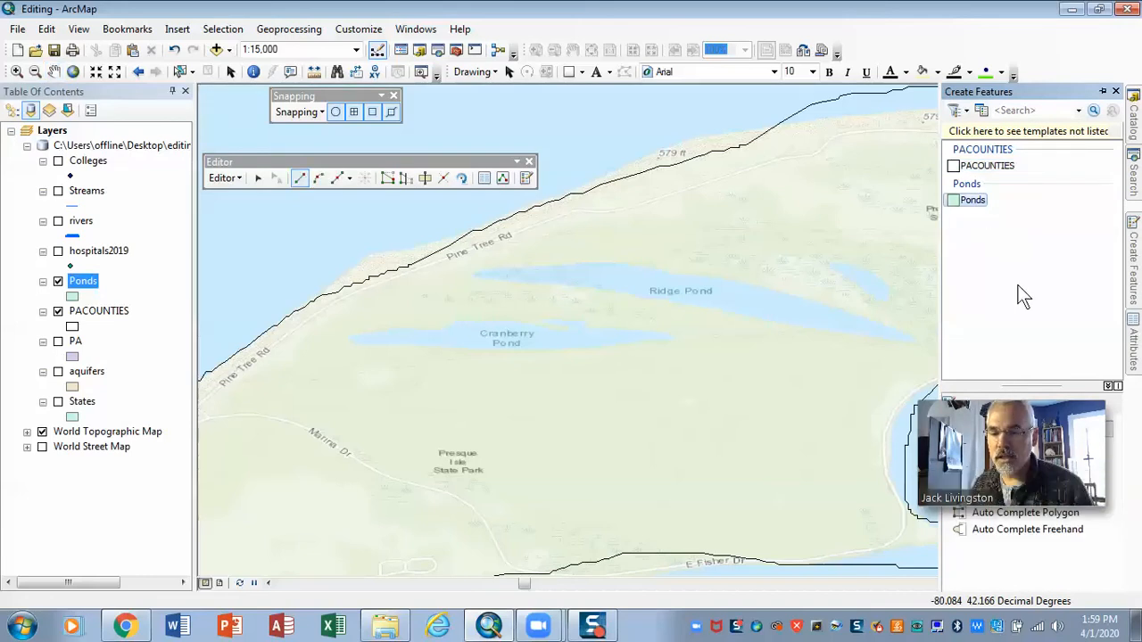
left_click_drag(928, 418, 918, 289)
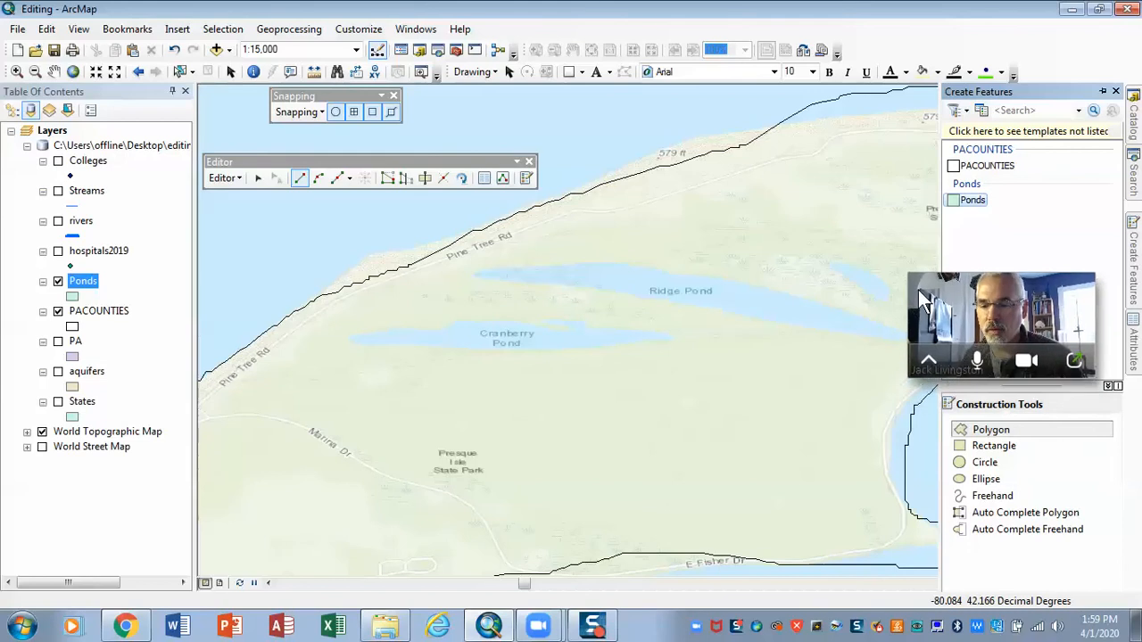
left_click(977, 432)
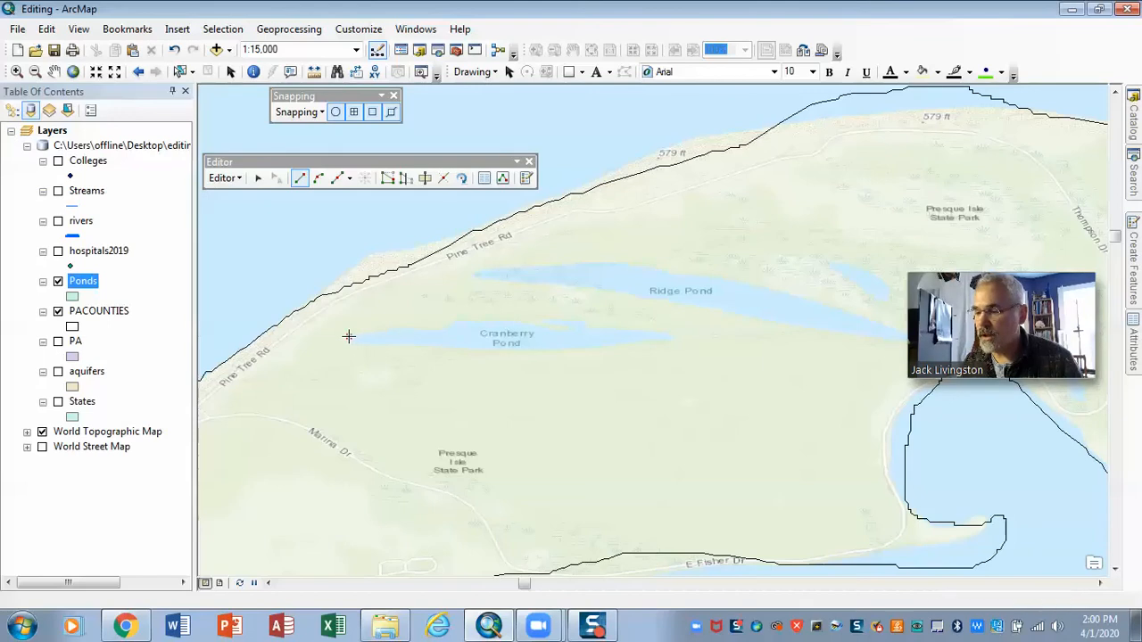
left_click(349, 337)
left_click(353, 344)
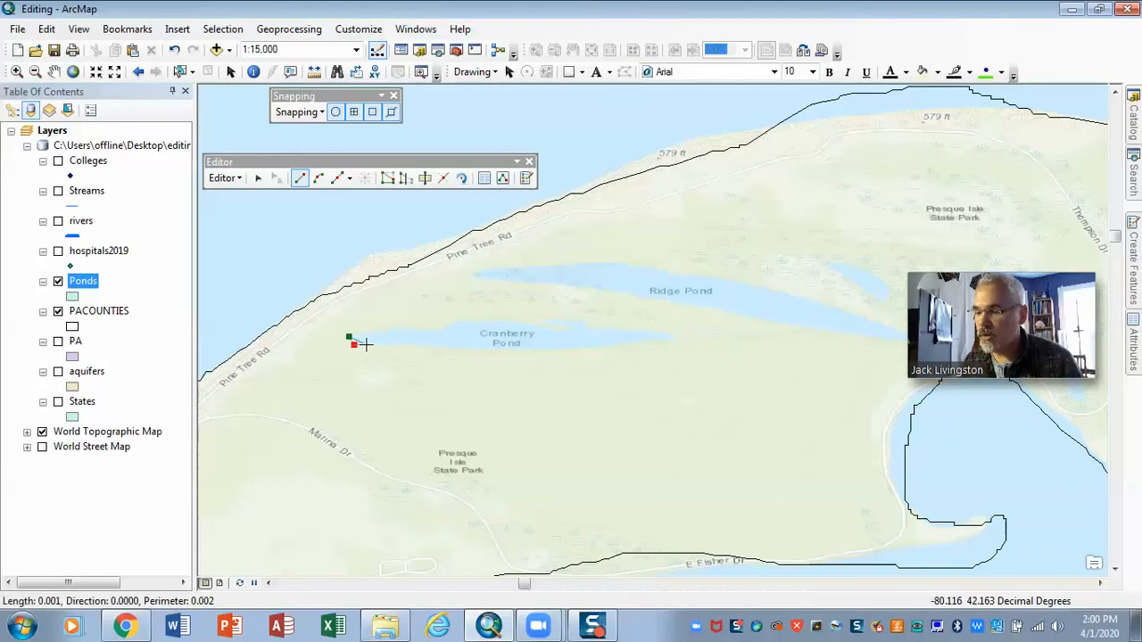
left_click(366, 345)
left_click(417, 347)
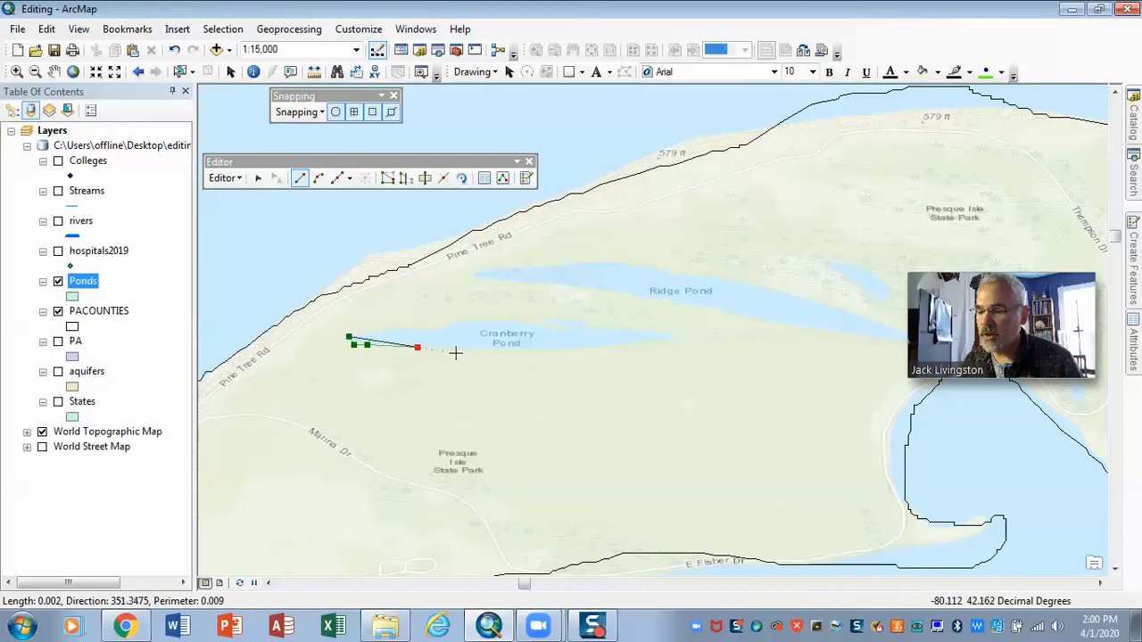
left_click(464, 348)
left_click(491, 353)
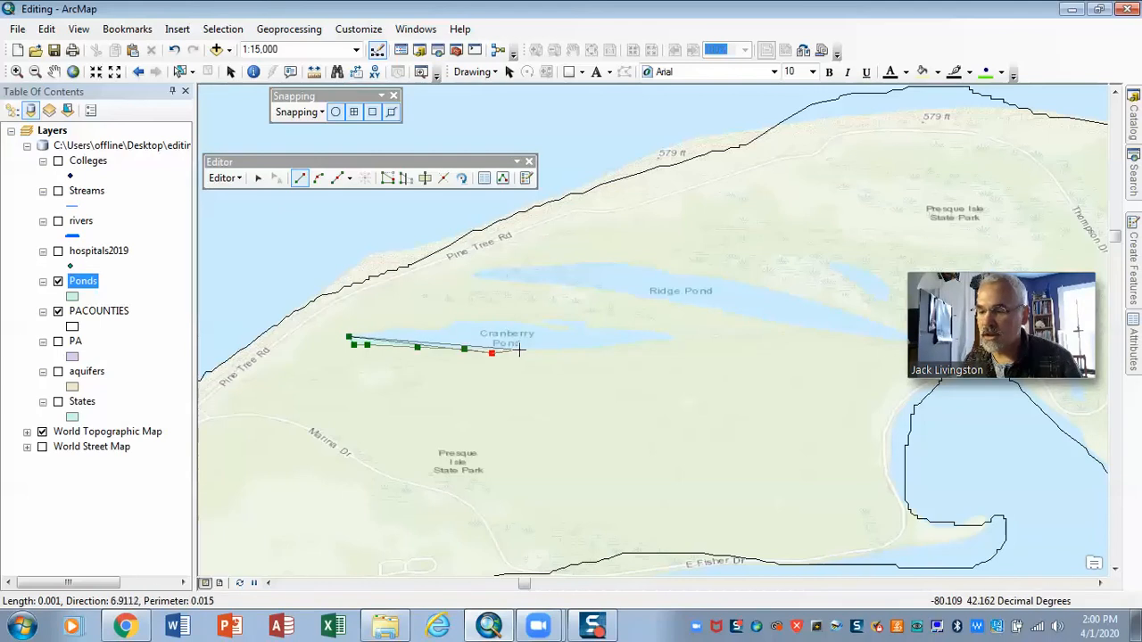
left_click(522, 350)
left_click(558, 348)
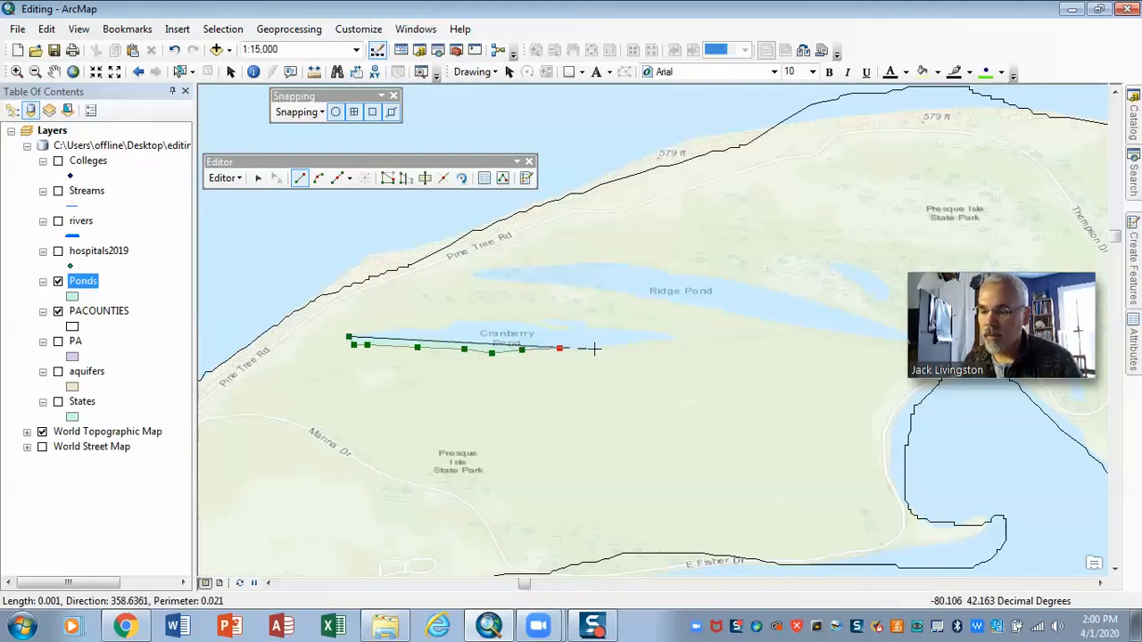
left_click(594, 349)
left_click(628, 345)
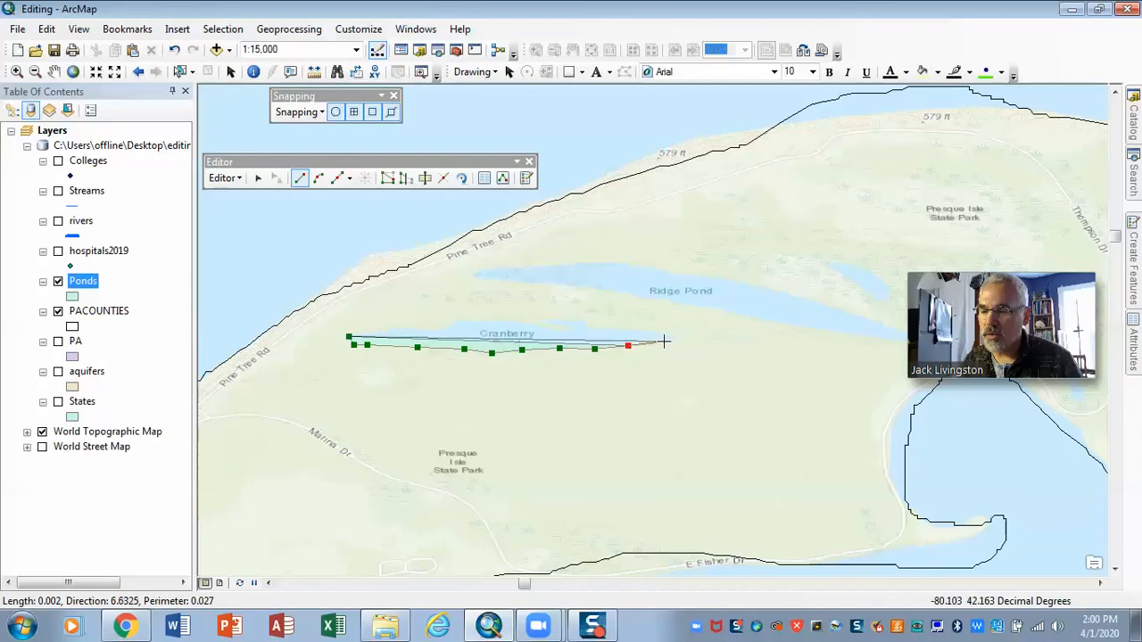
left_click(671, 340)
left_click(672, 333)
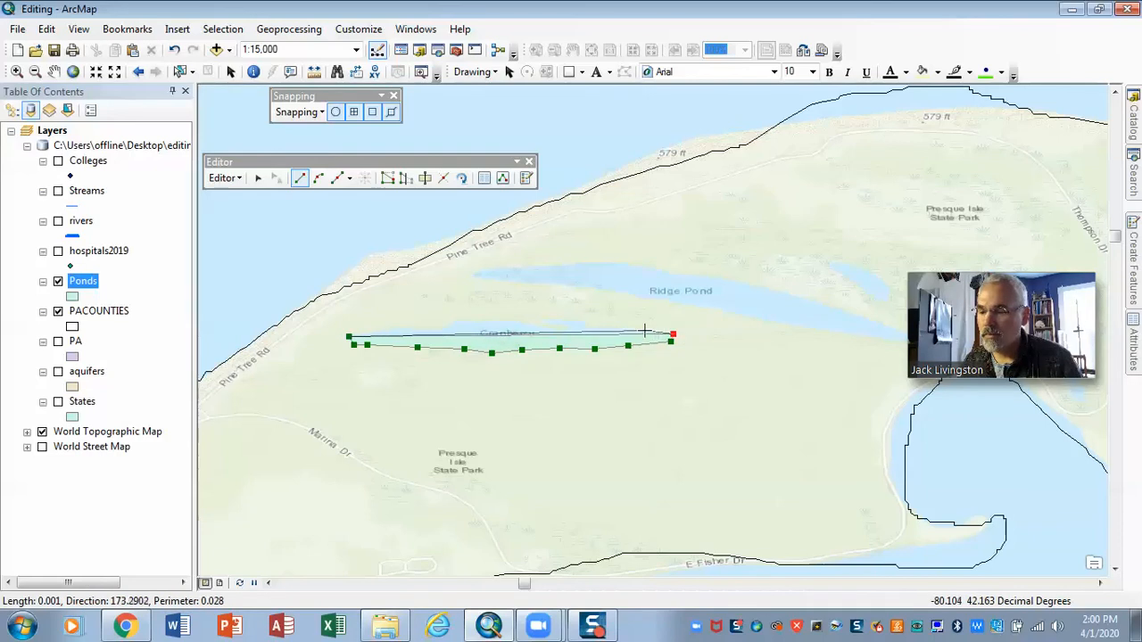
left_click(644, 331)
left_click(618, 331)
left_click(594, 331)
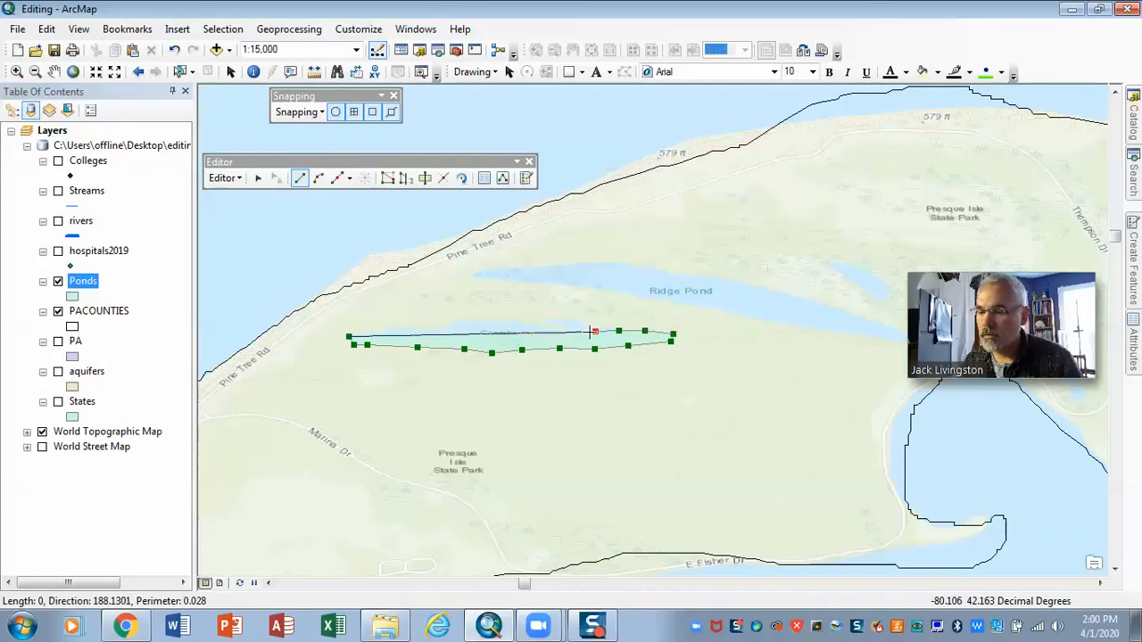
left_click(588, 331)
left_click(584, 322)
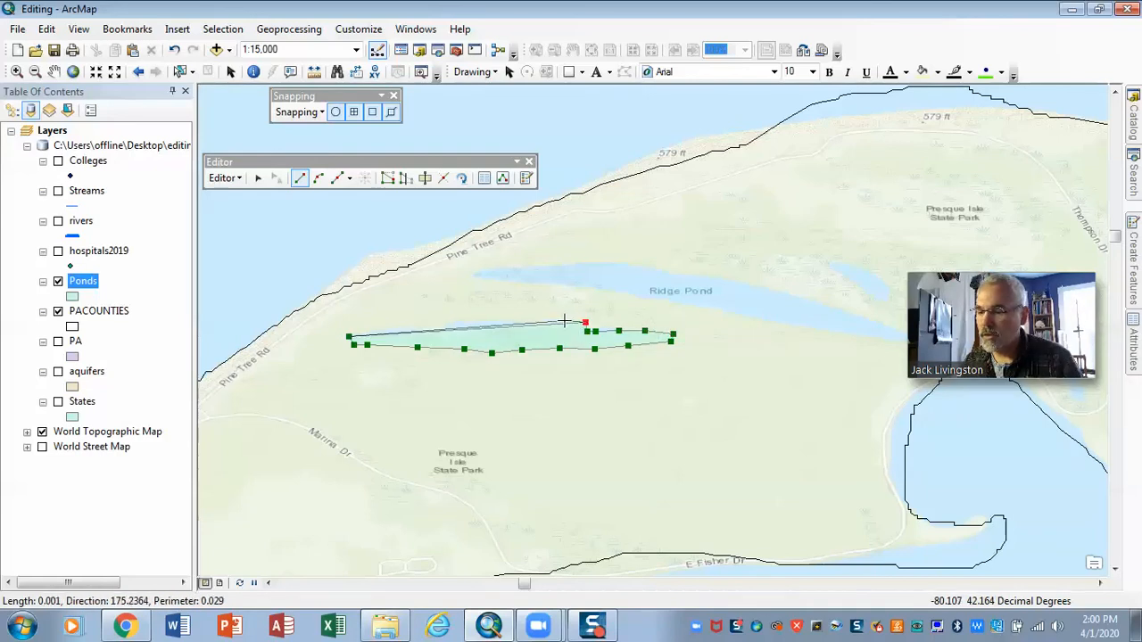
left_click(555, 320)
left_click(541, 318)
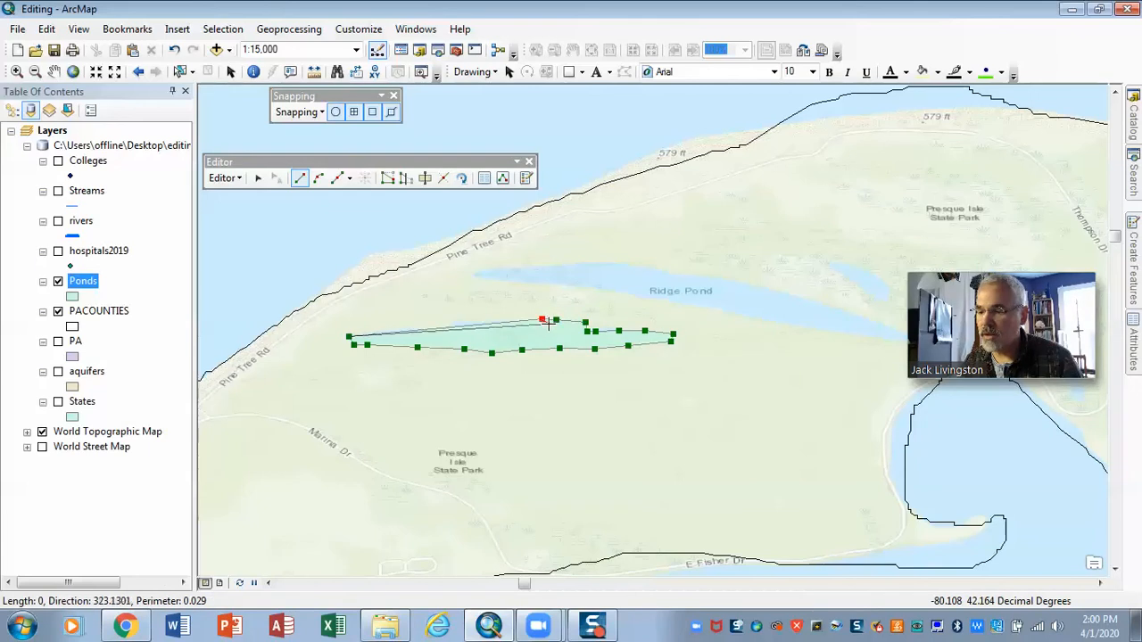
left_click(556, 327)
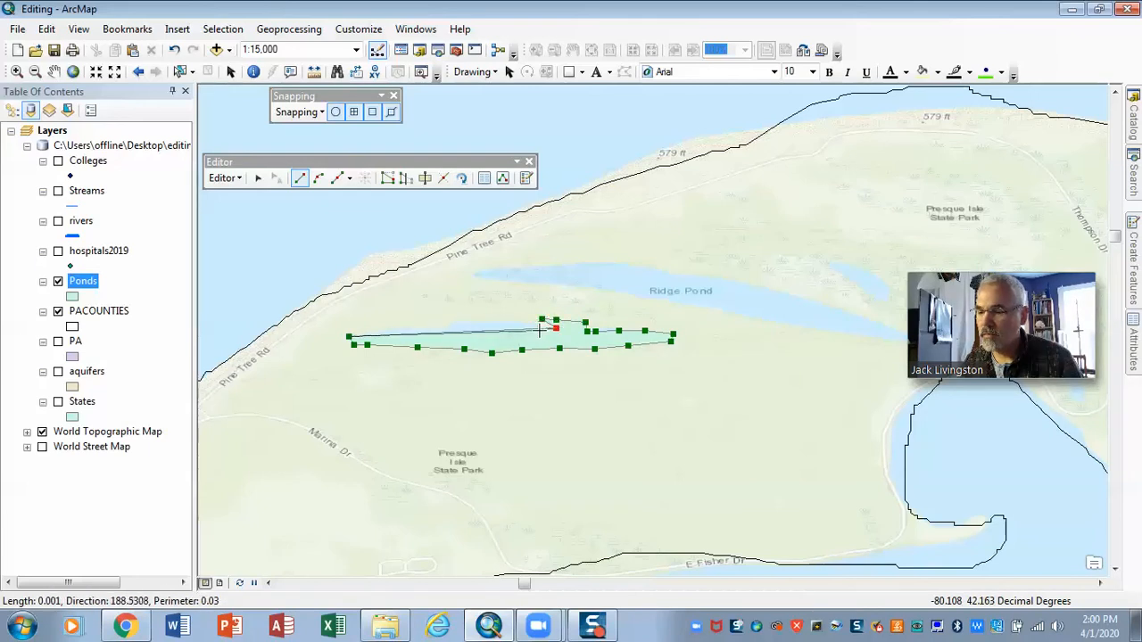
left_click(539, 330)
left_click(512, 323)
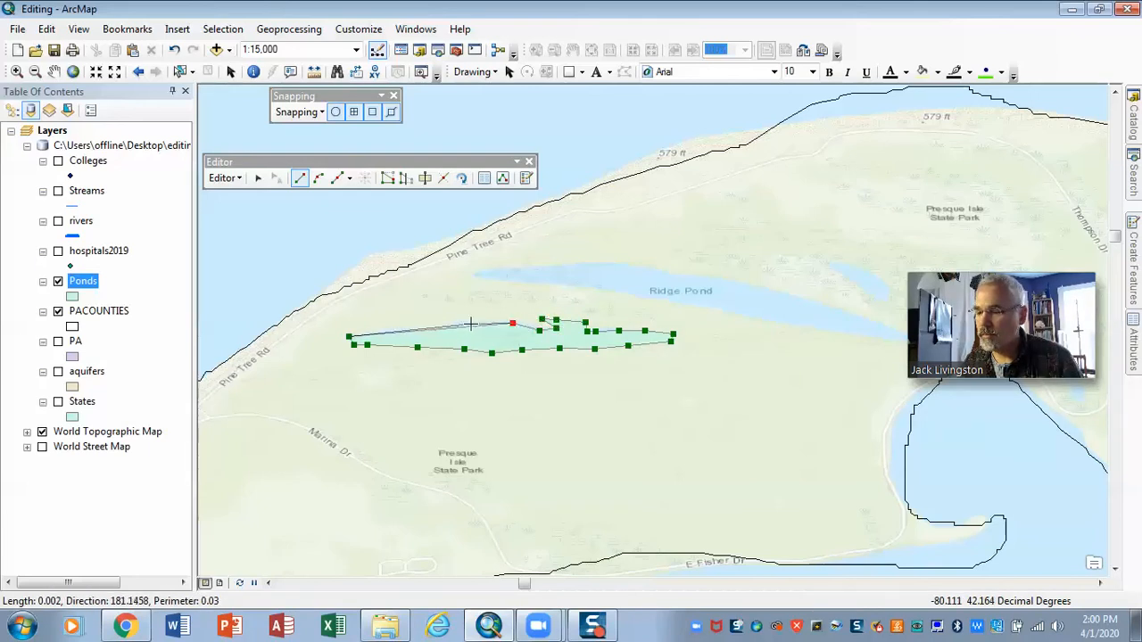
left_click(468, 323)
left_click(459, 323)
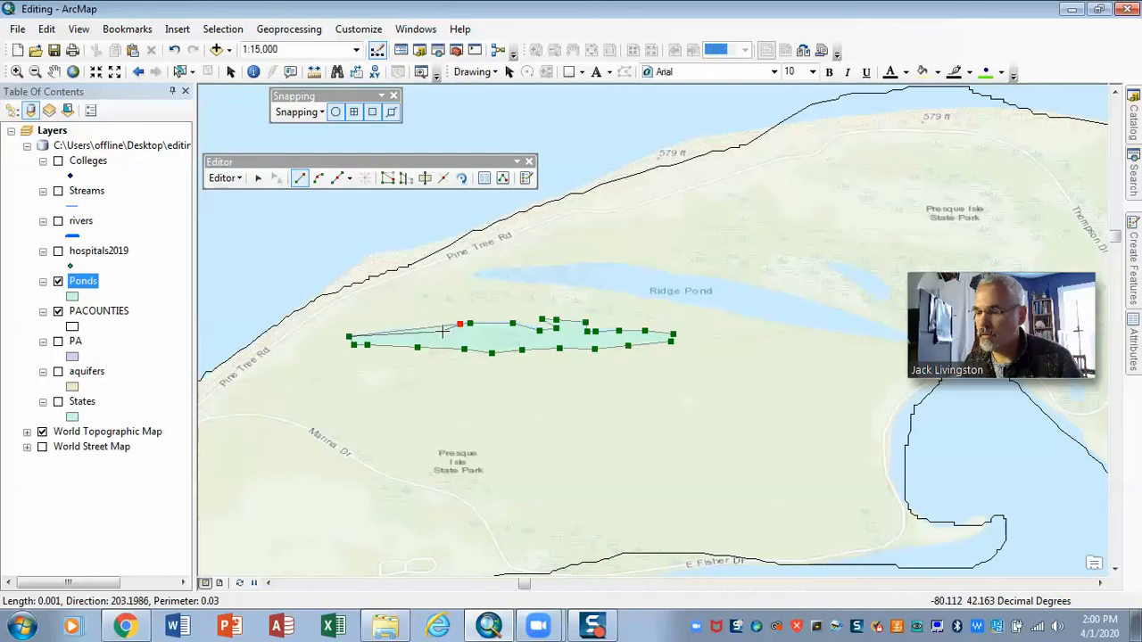
left_click(434, 329)
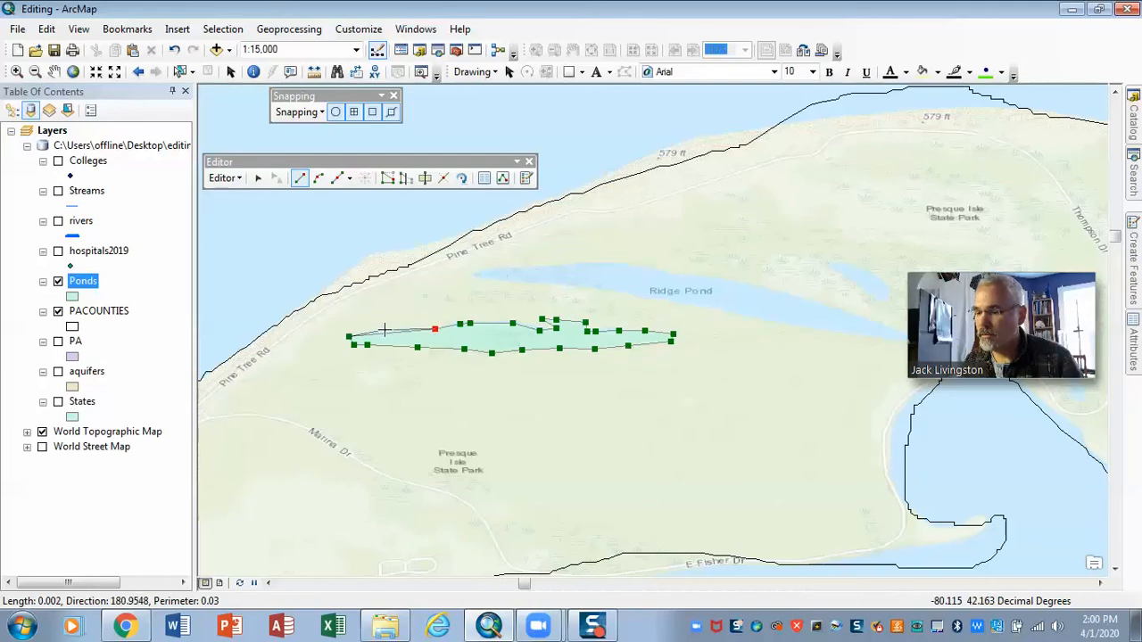
double_click(384, 331)
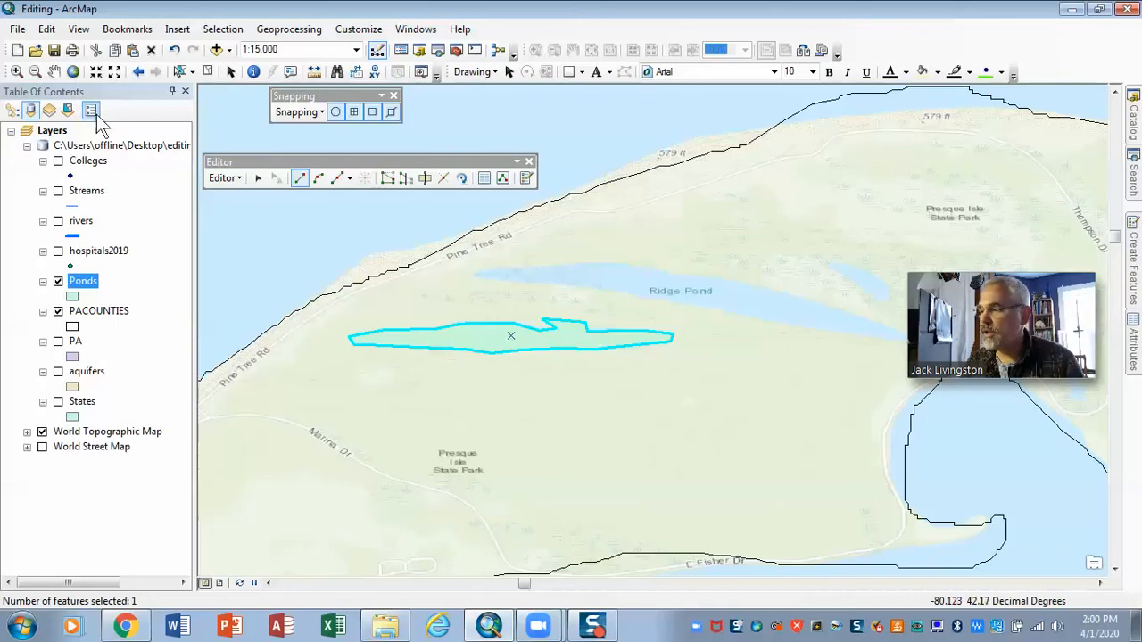
Step: Trace Ridge Pond's whole shoreline as a second Ponds polygon with continuously streamed vertices, and finish the sketch
left_click(53, 72)
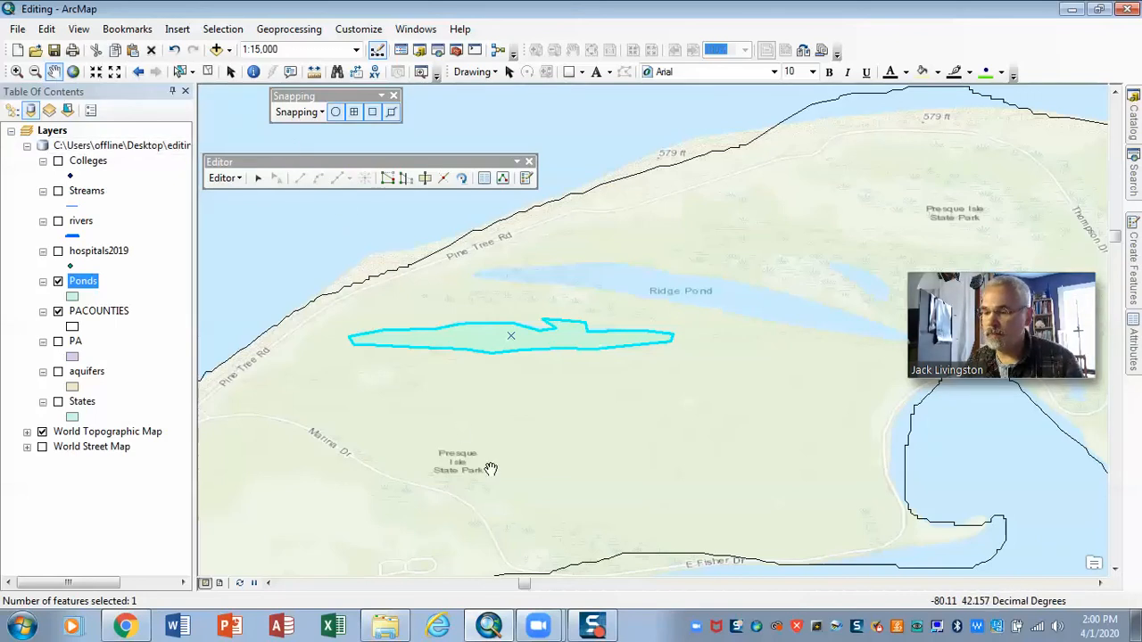
left_click_drag(489, 470, 367, 521)
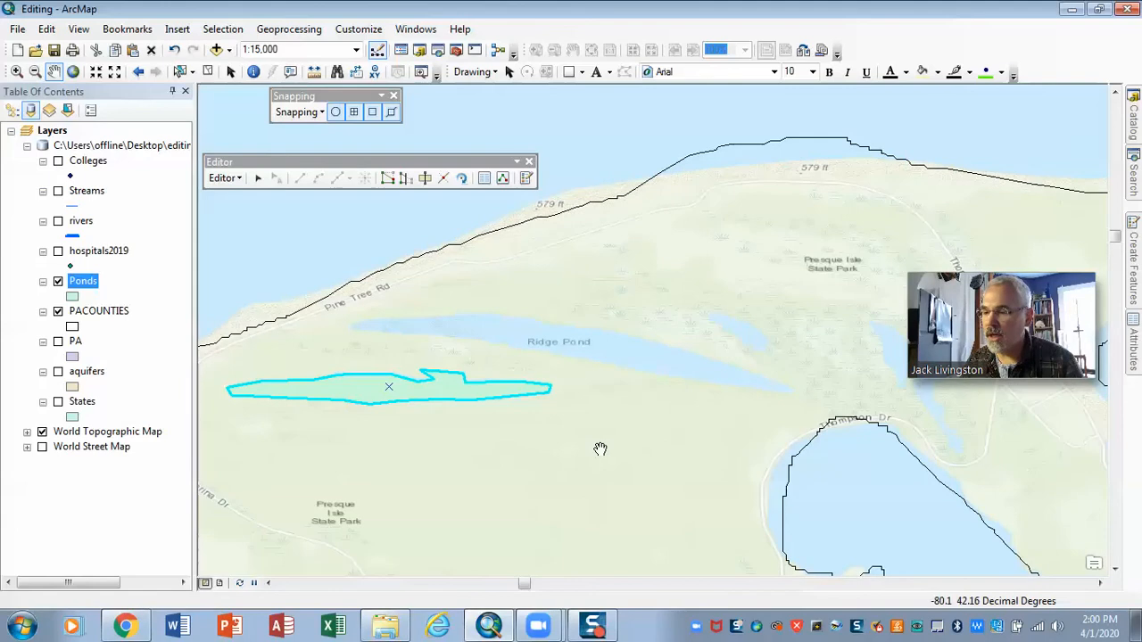
left_click_drag(545, 568, 599, 449)
left_click_drag(622, 384, 558, 479)
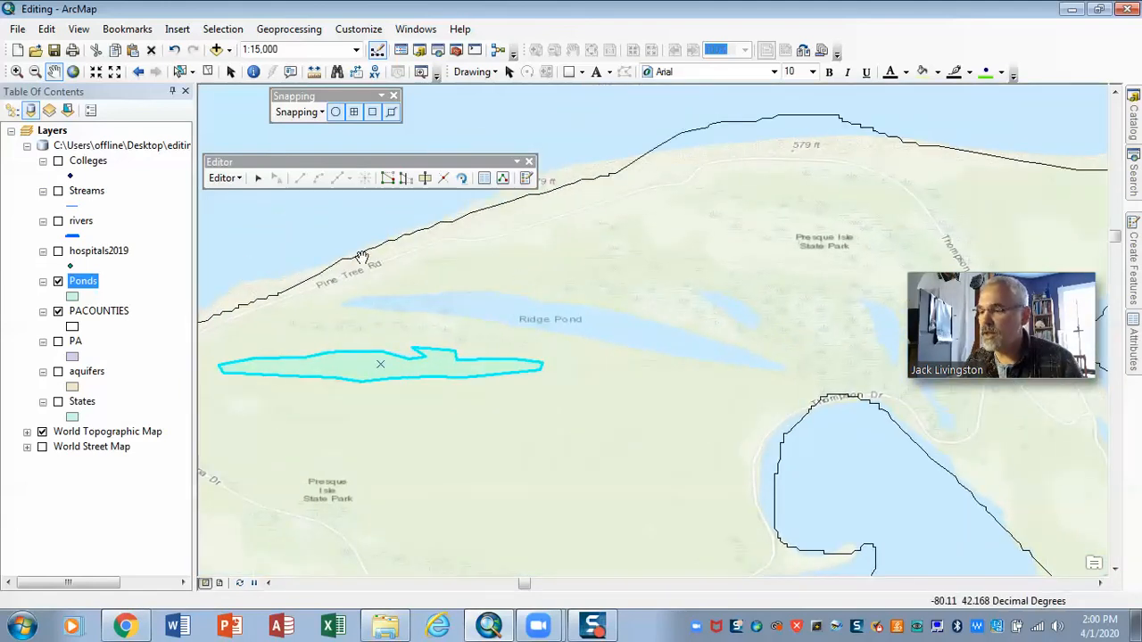
left_click(1137, 267)
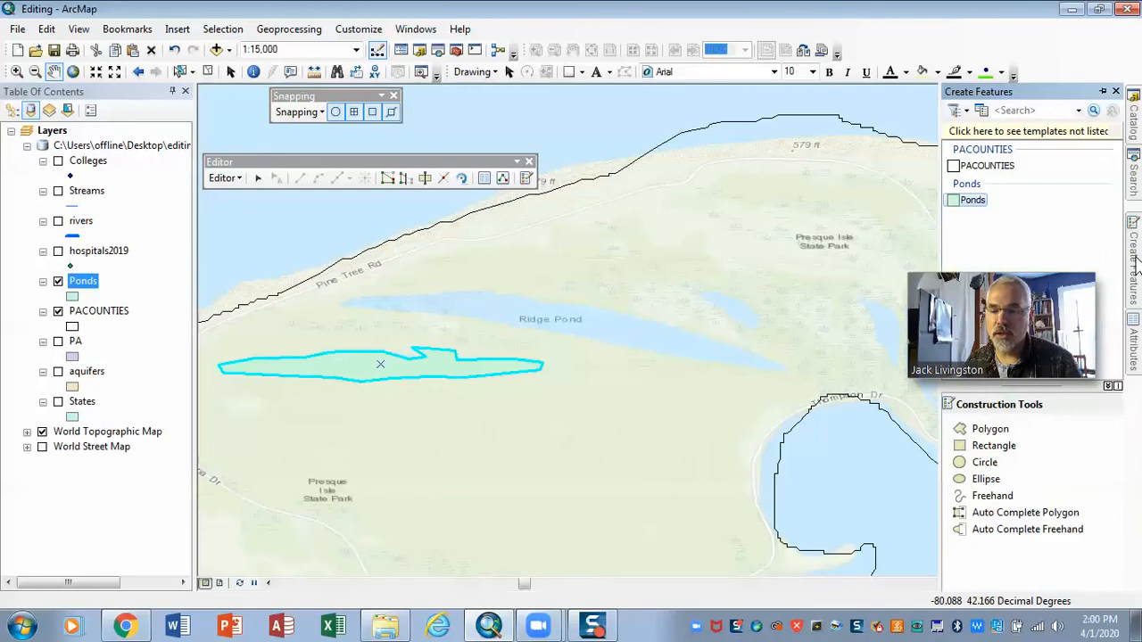
left_click(1015, 431)
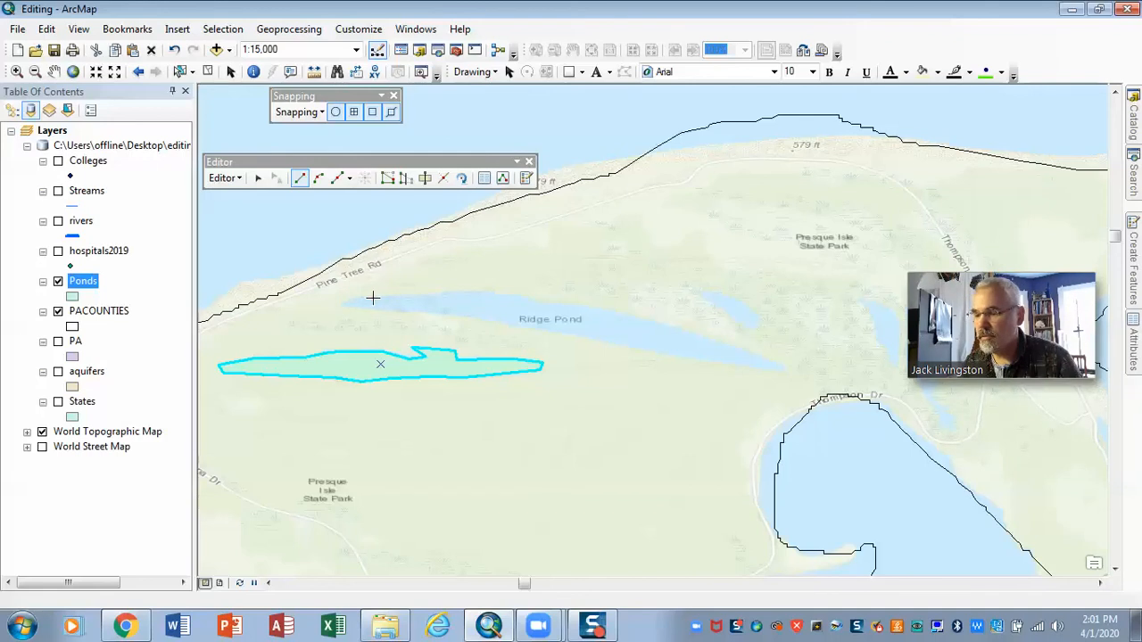
mouse_move(397, 297)
left_mouse_down()
mouse_move(502, 294)
mouse_move(632, 316)
mouse_move(787, 373)
mouse_move(417, 316)
left_mouse_up()
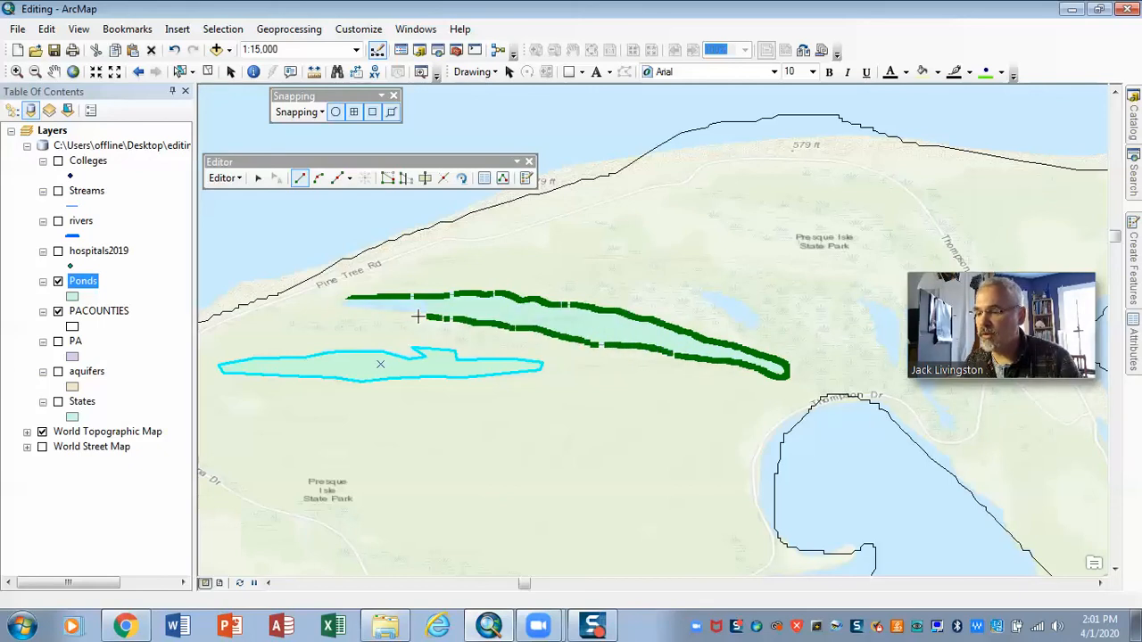
left_click(350, 310)
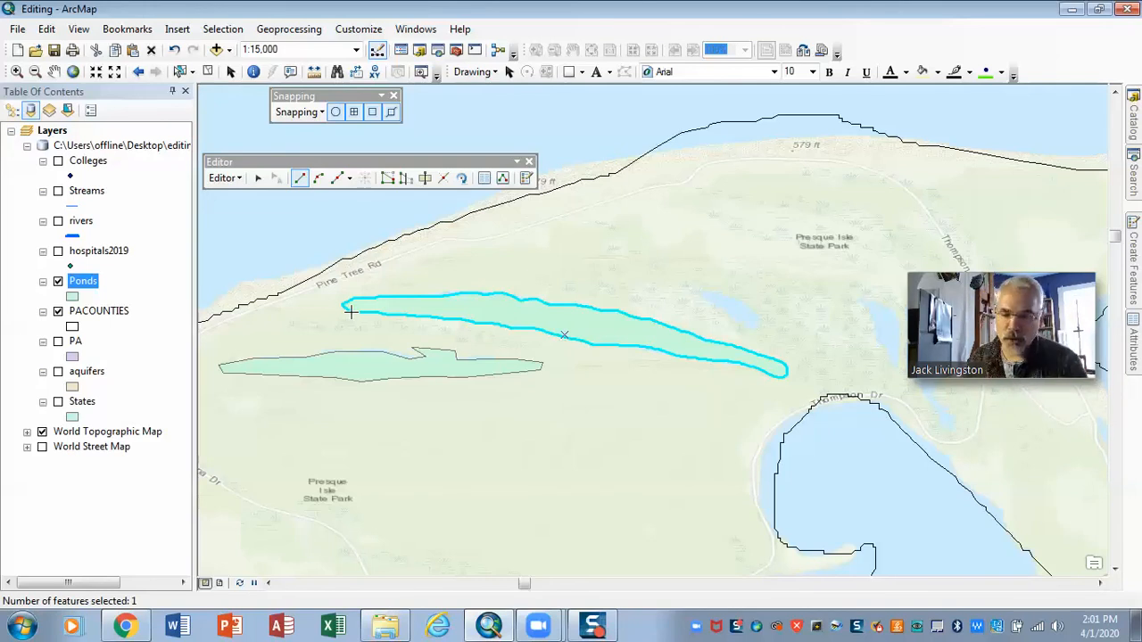
Step: Open a Magnifier window and move it along the Ridge Pond polygon to inspect its outline up close
left_click(416, 32)
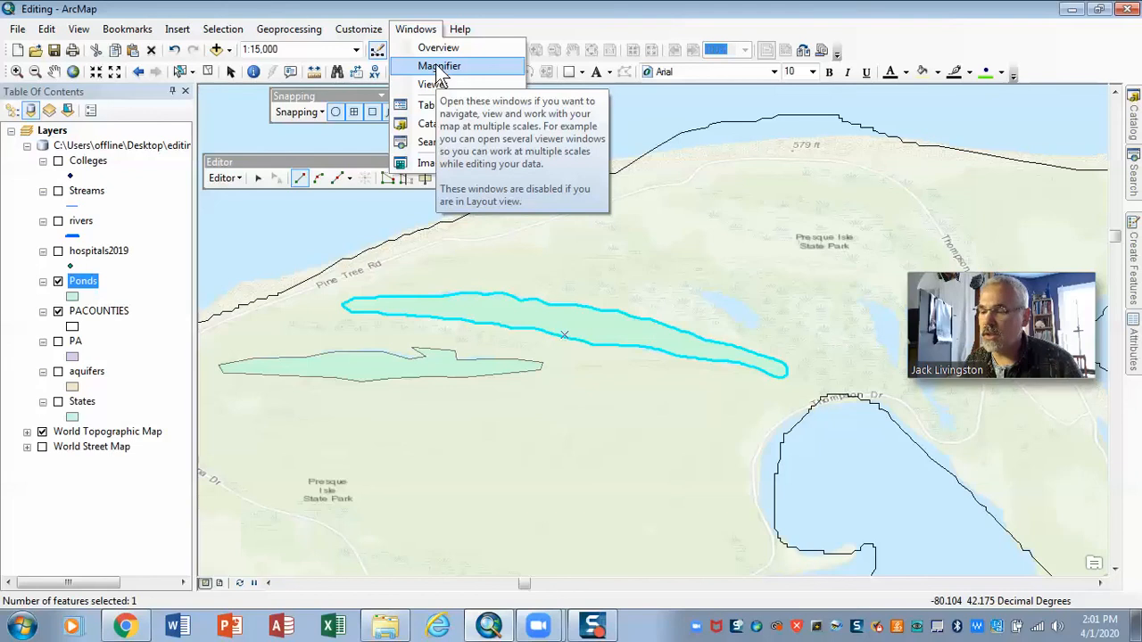
left_click(440, 67)
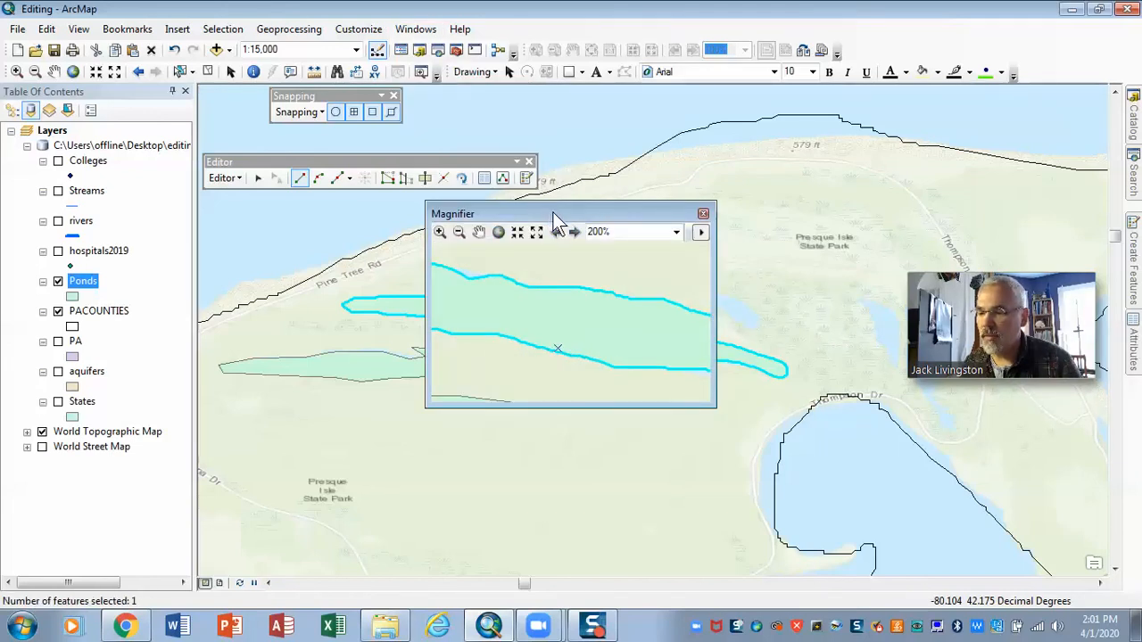
left_click_drag(553, 212, 364, 190)
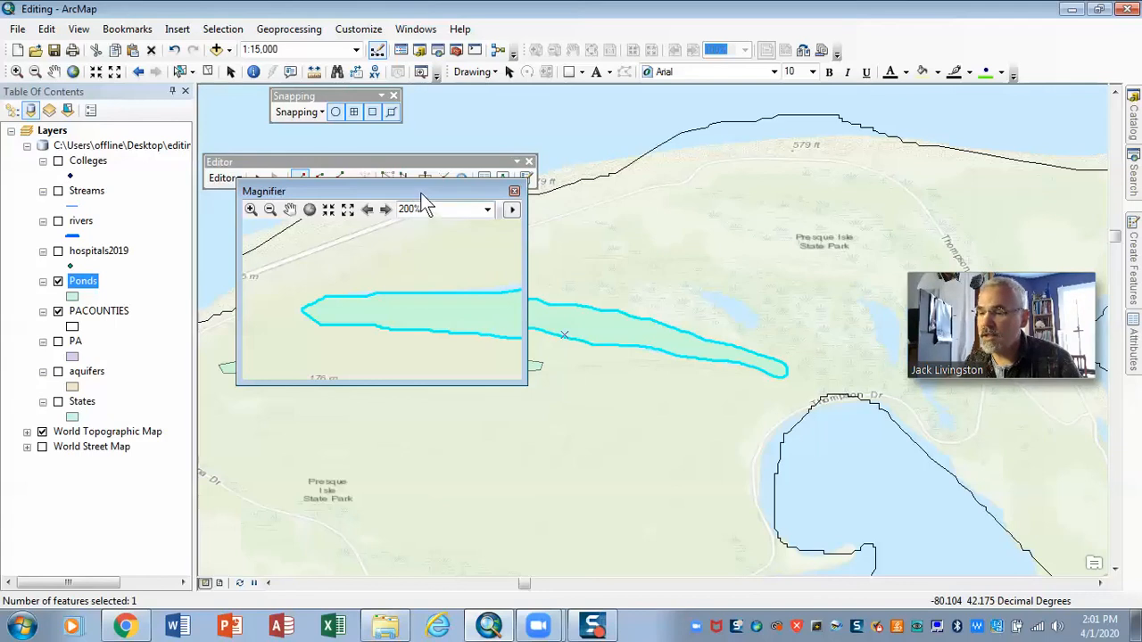
left_click_drag(427, 192, 695, 247)
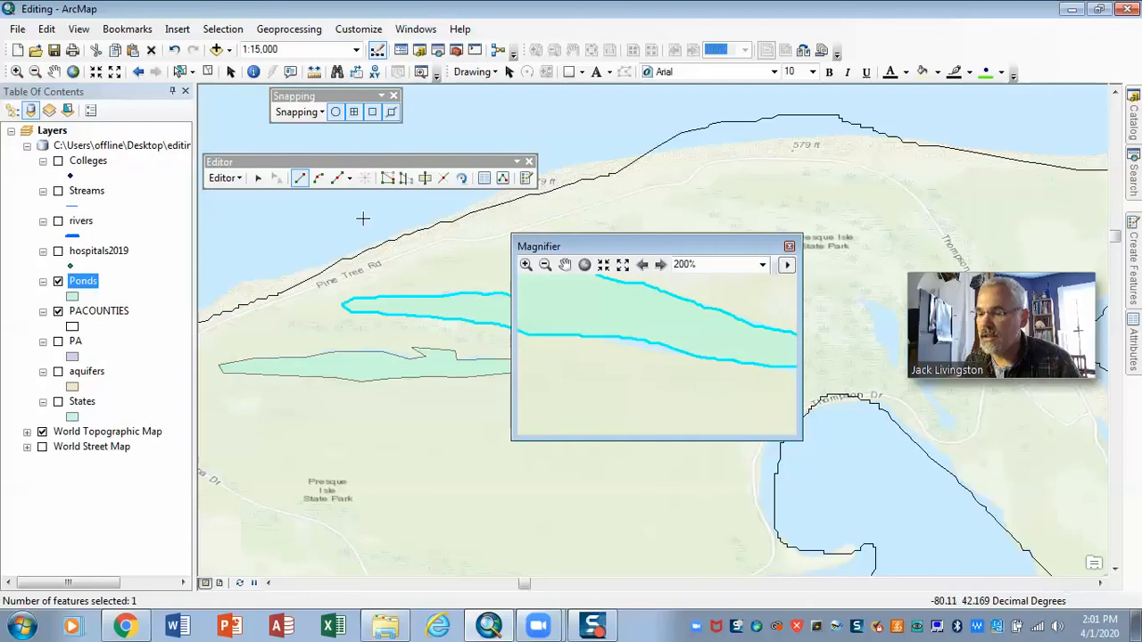
Step: Show the Ridge Pond polygon's vertices, examine them against the basemap shoreline at 500% magnification, and close the Magnifier
left_click(258, 177)
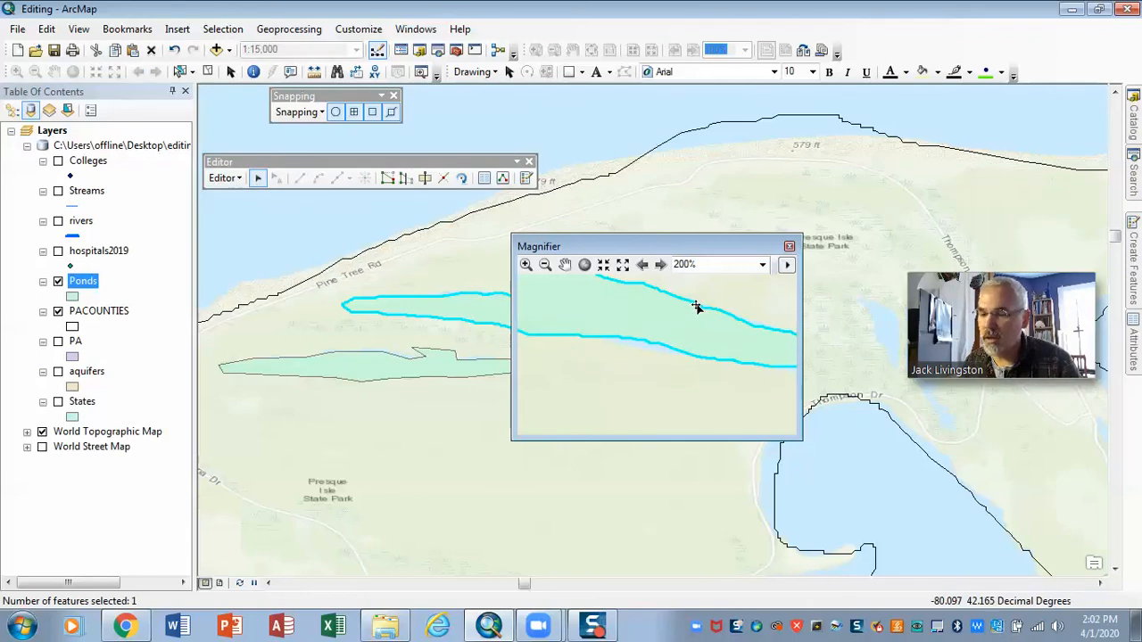
double_click(697, 306)
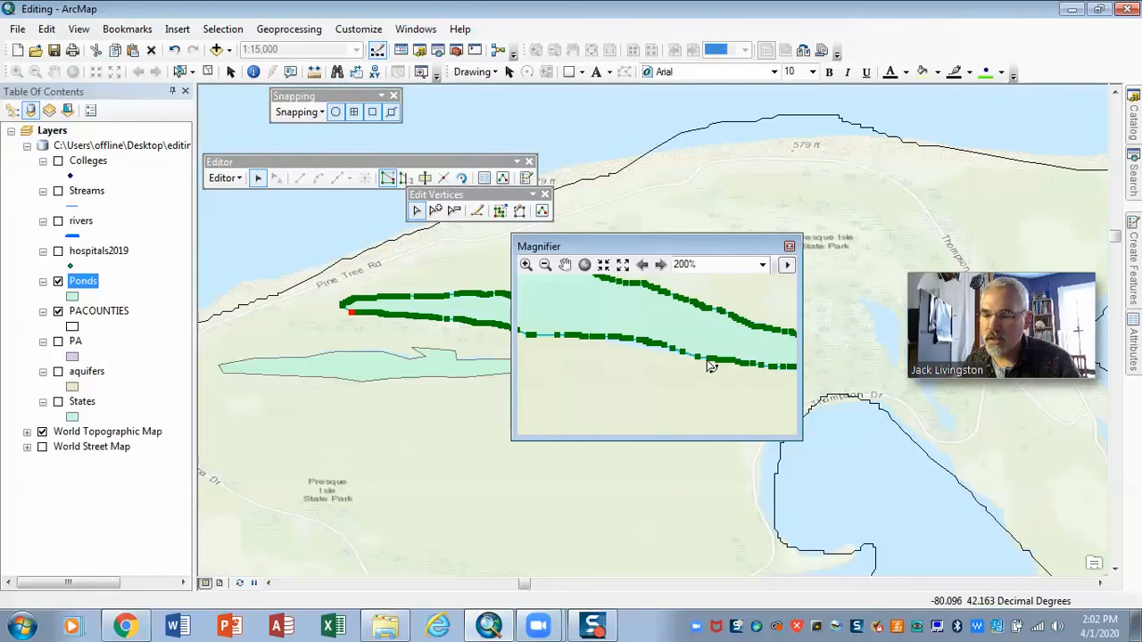
left_click(763, 265)
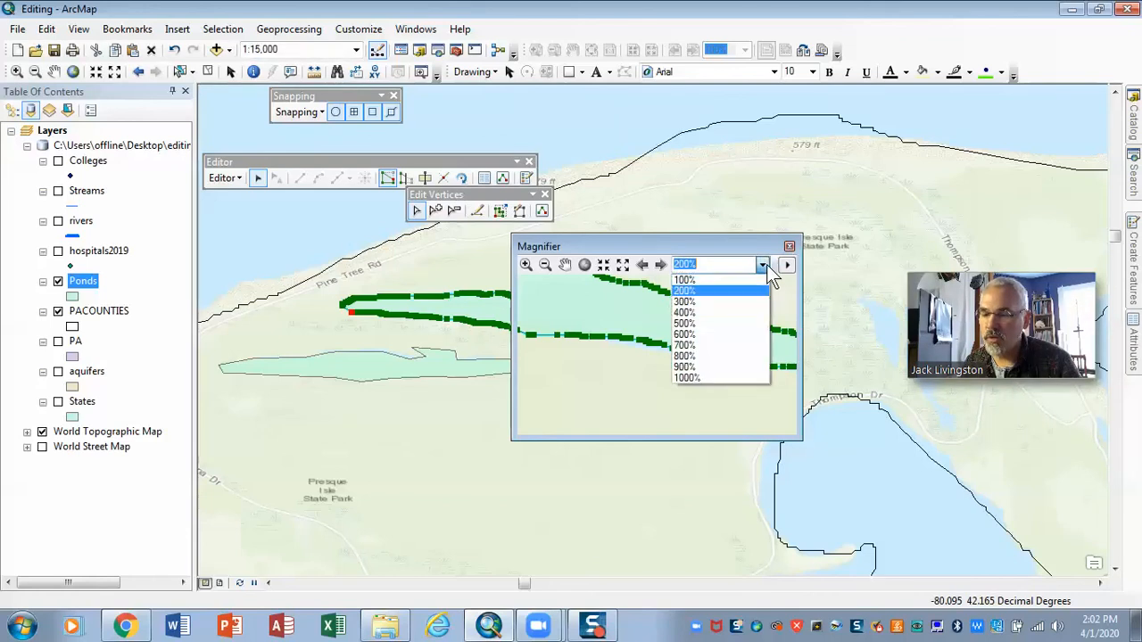
left_click(704, 326)
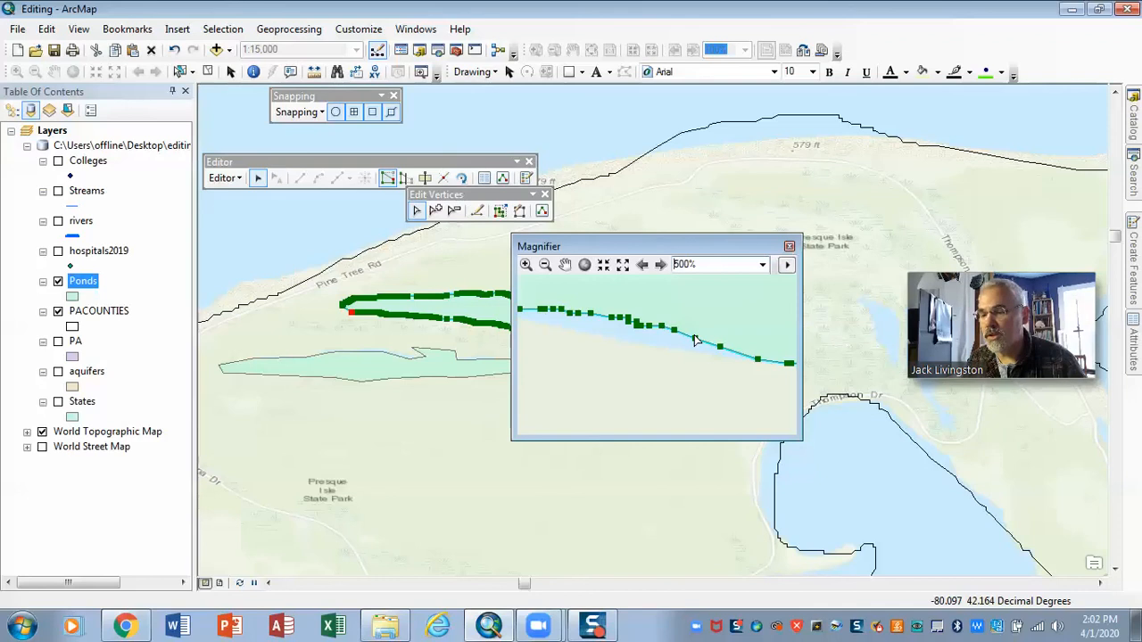
left_click(789, 246)
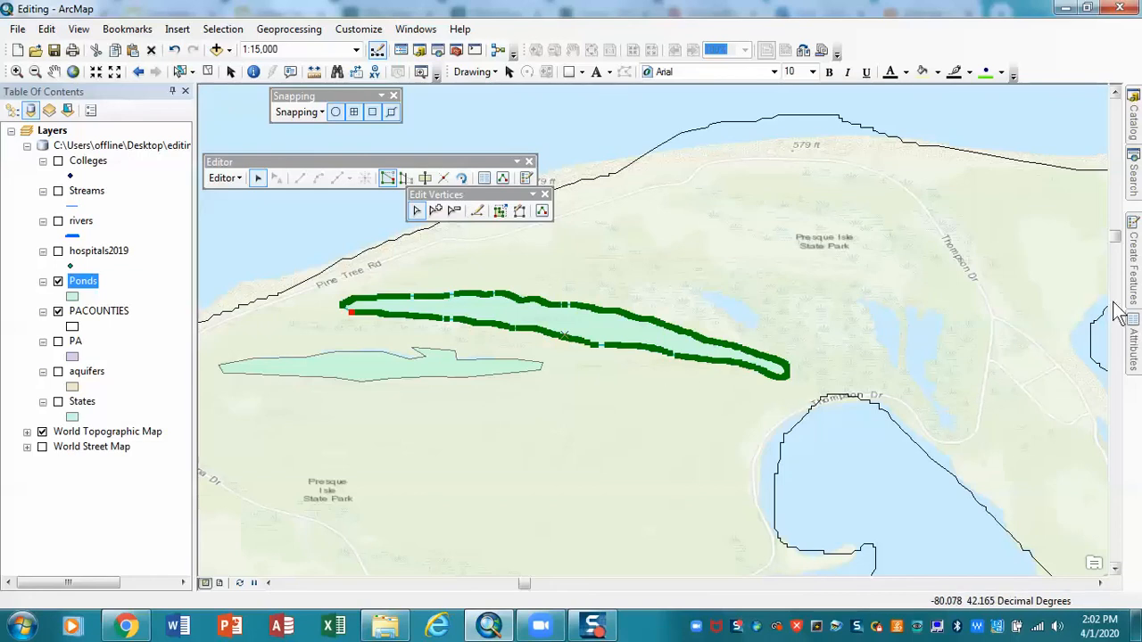
Step: Select the Cranberry Pond polygon and set its NAME attribute to Cranberry
mouse_move(1134, 277)
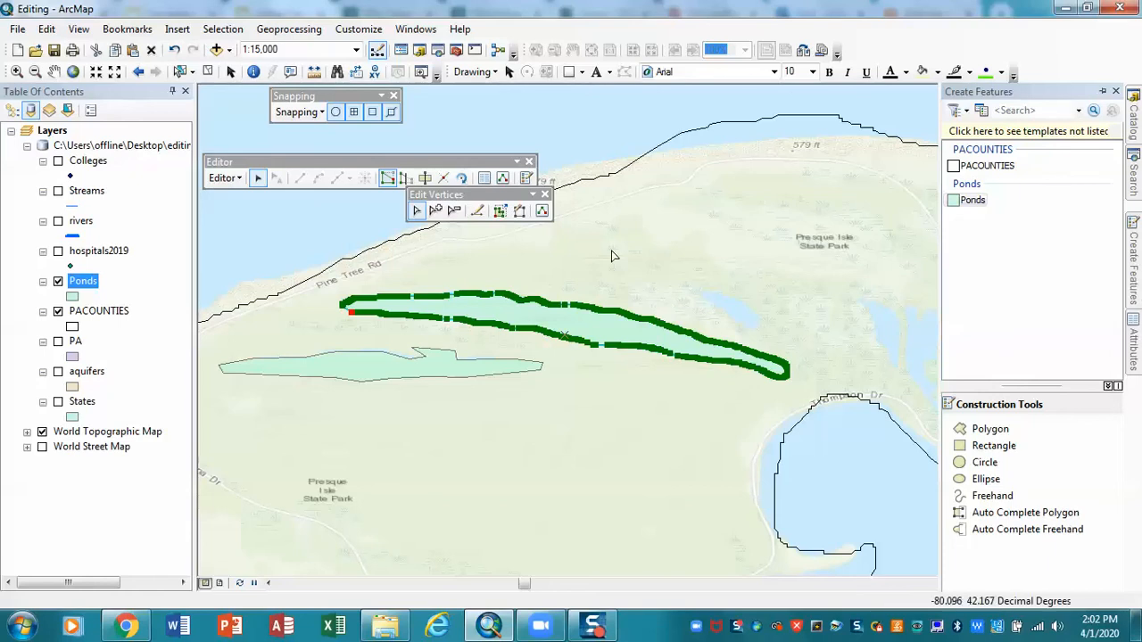
left_click(304, 319)
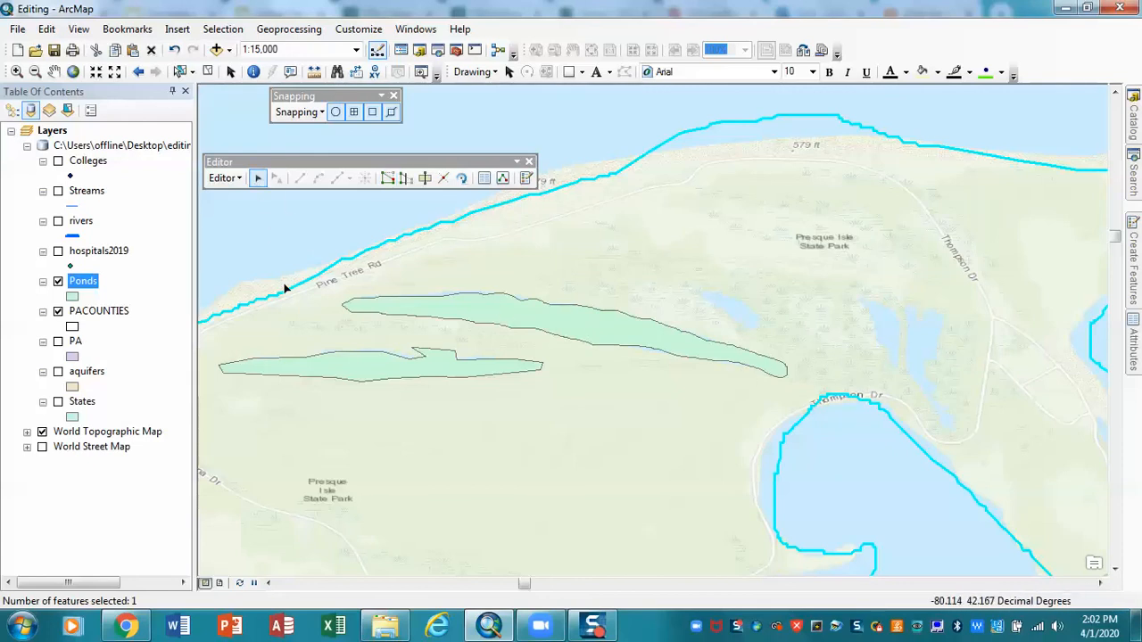
left_click(303, 362)
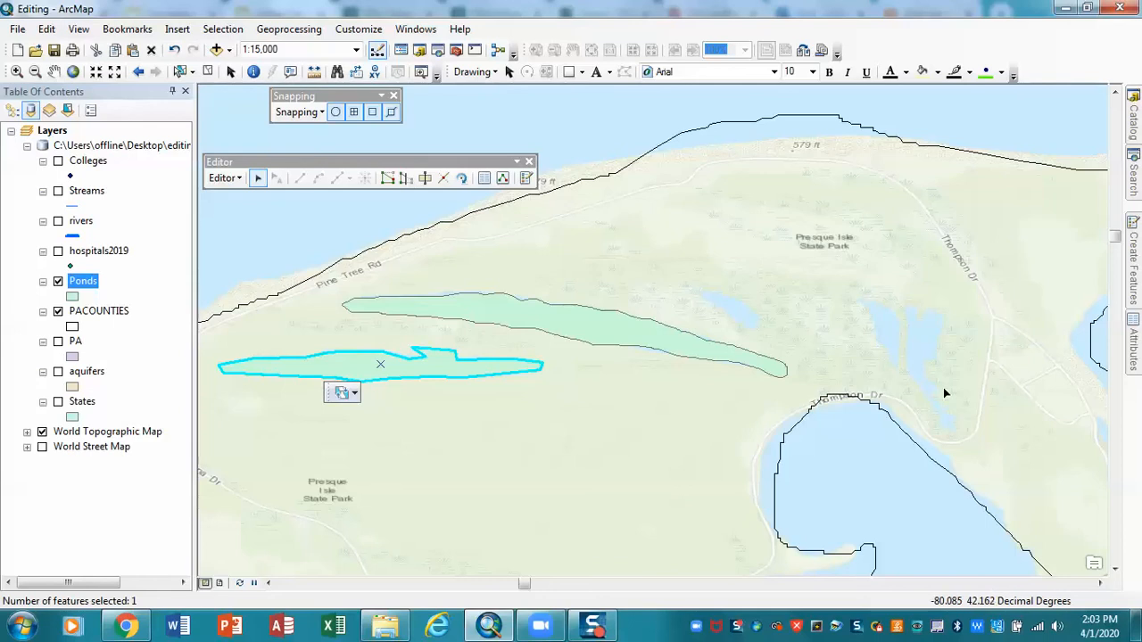
left_click(1133, 345)
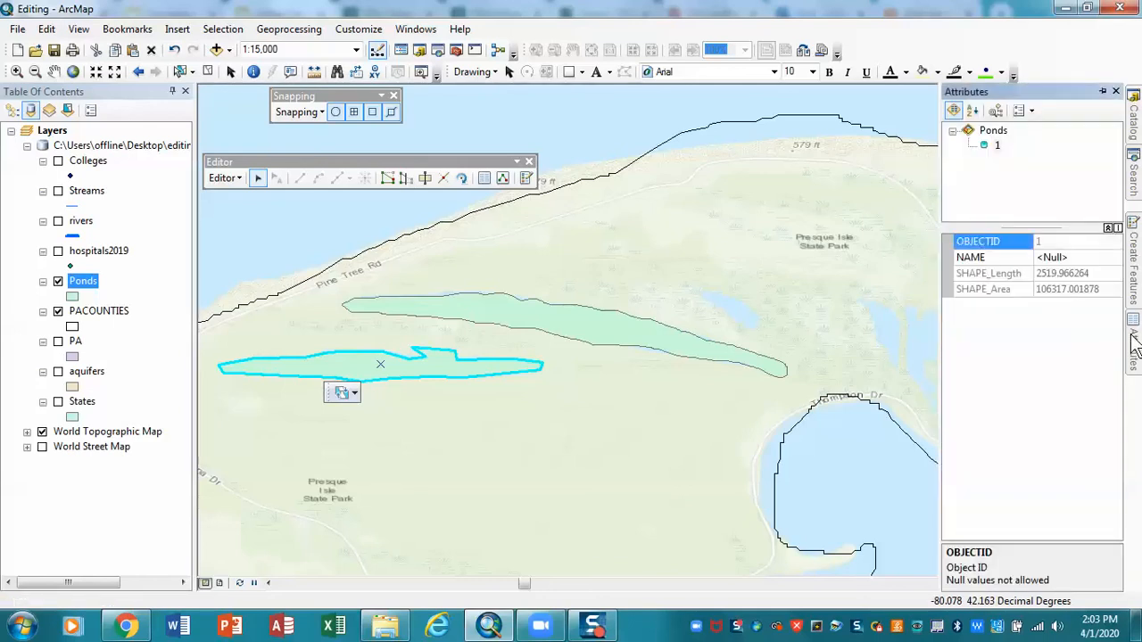
left_click(1048, 256)
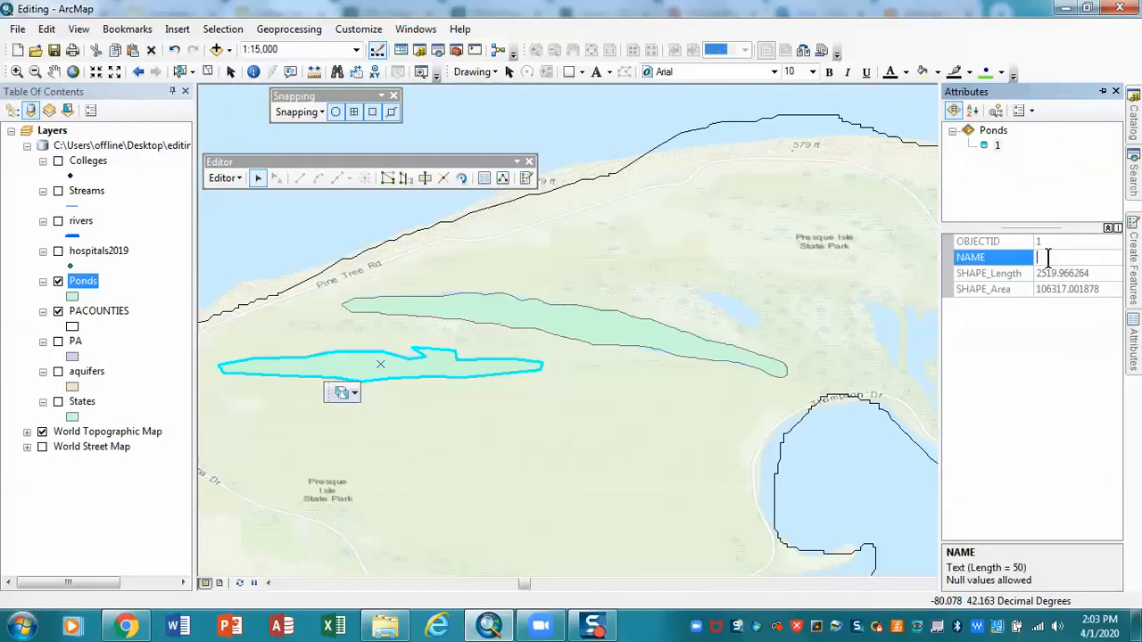
type("Cranberry")
key("Return")
Step: Select the Ridge Pond polygon and set its NAME attribute to ridge
left_click(695, 356)
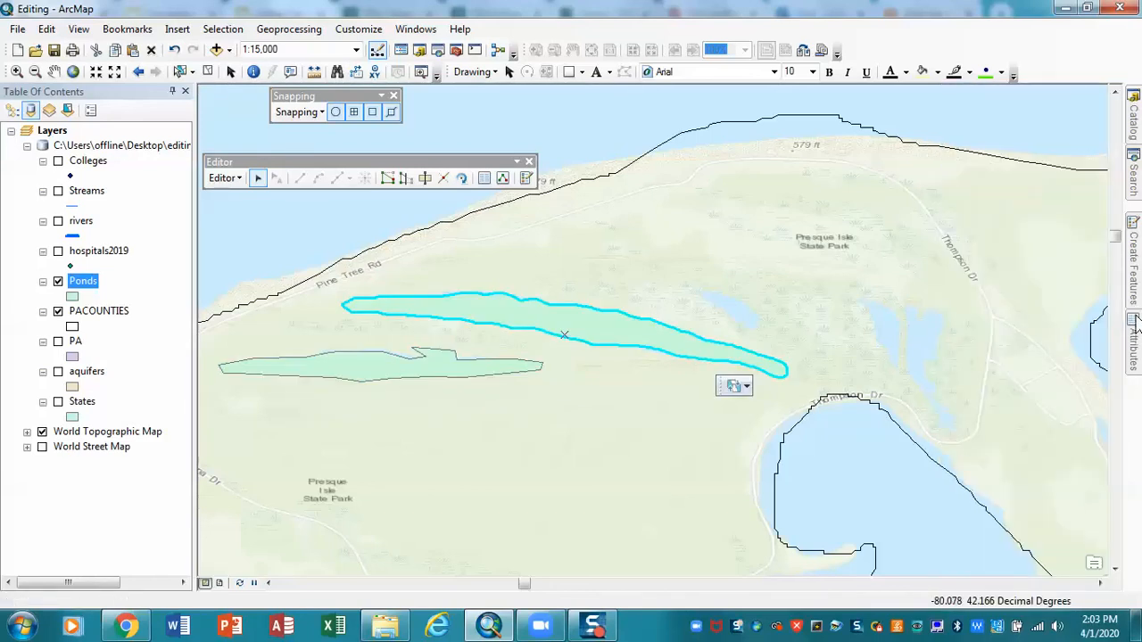
mouse_move(1134, 326)
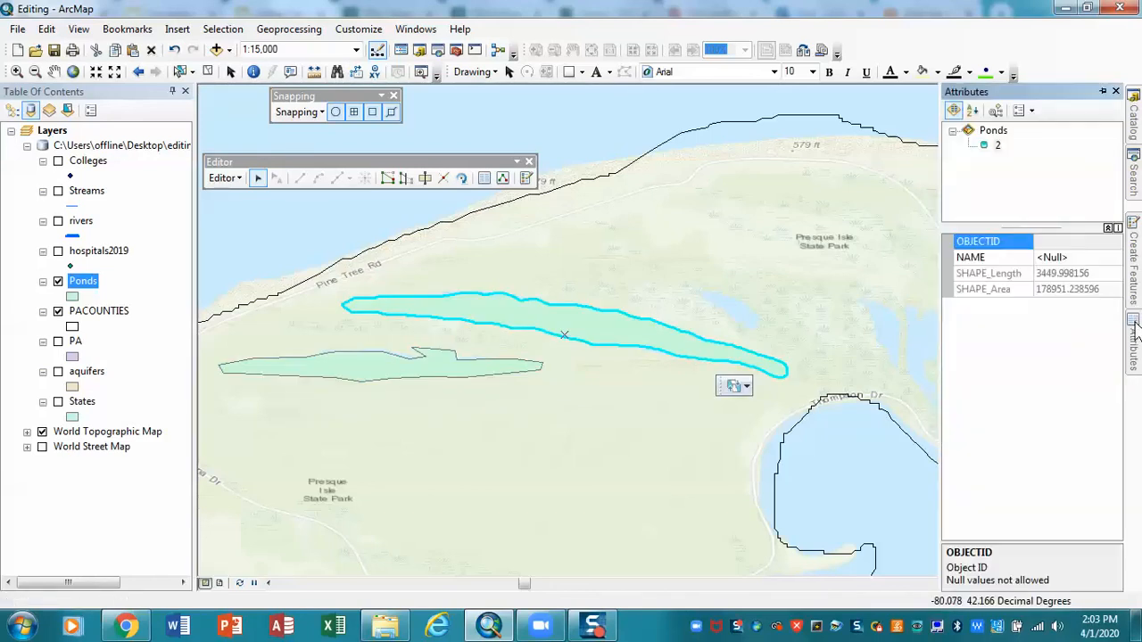
left_click(1051, 257)
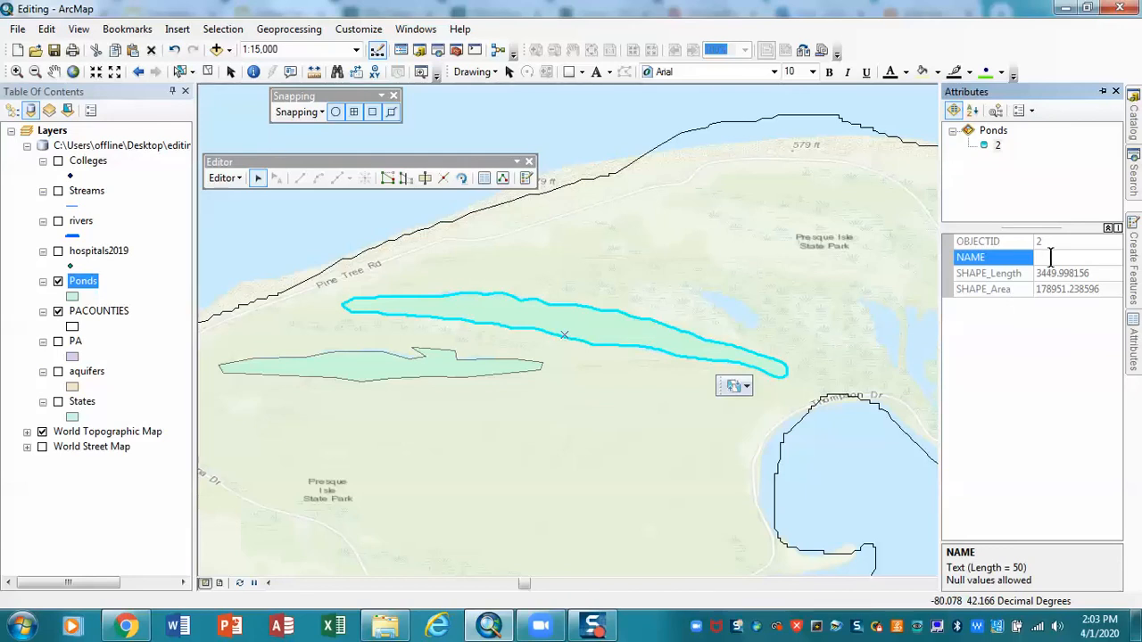
type("idge")
key("Return")
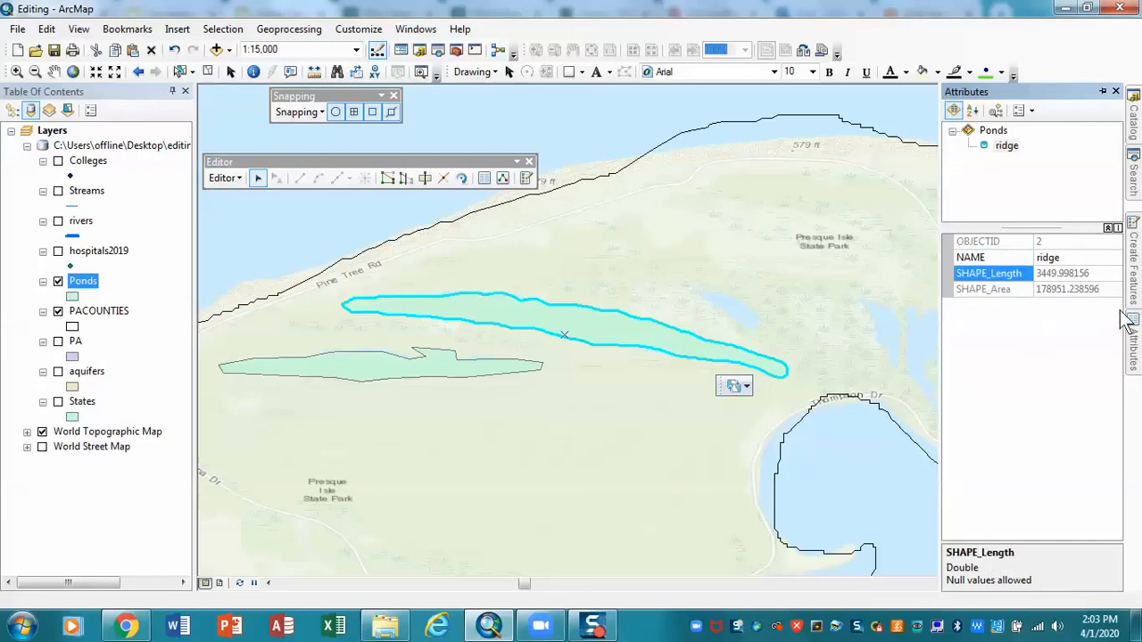
Step: Close the Attributes window and reopen it through the Editor's editing windows
left_click(1115, 92)
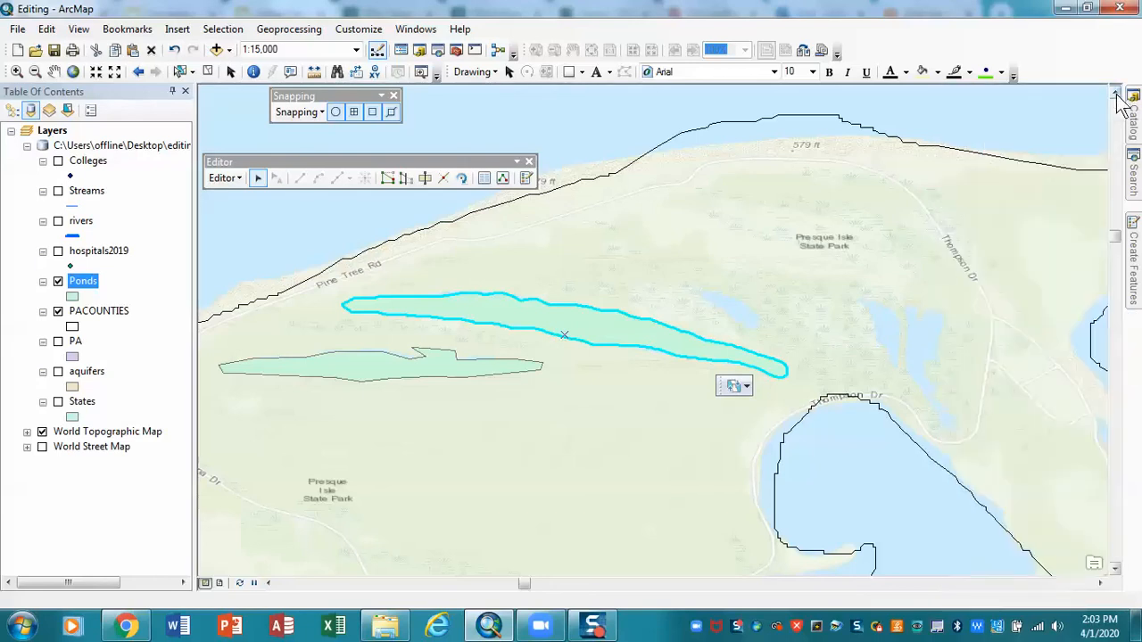
left_click(233, 178)
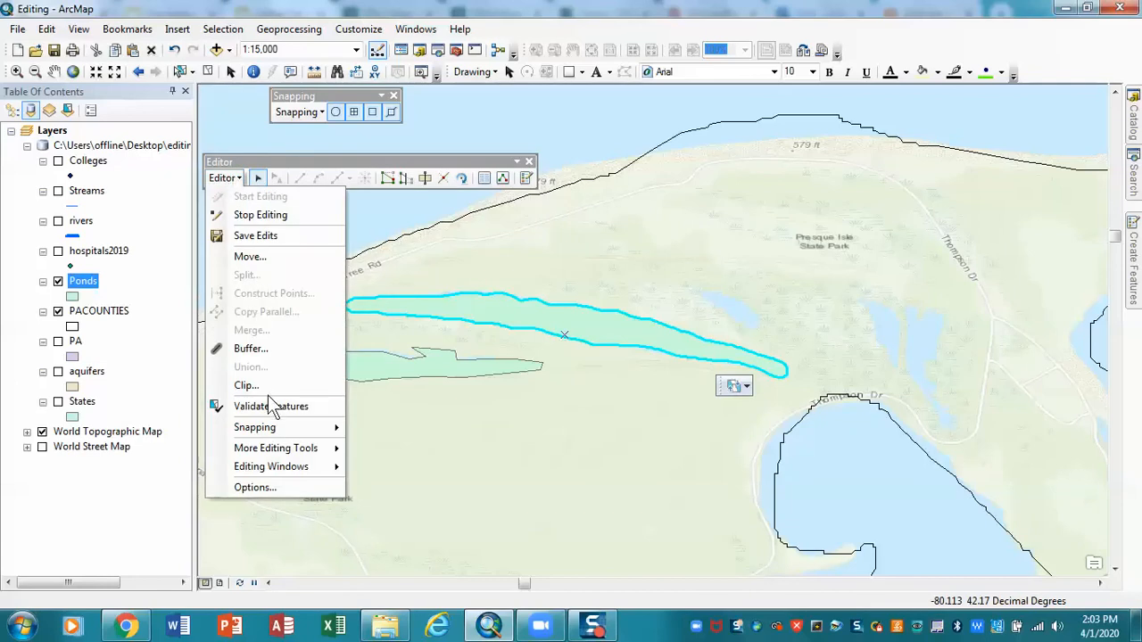
mouse_move(291, 468)
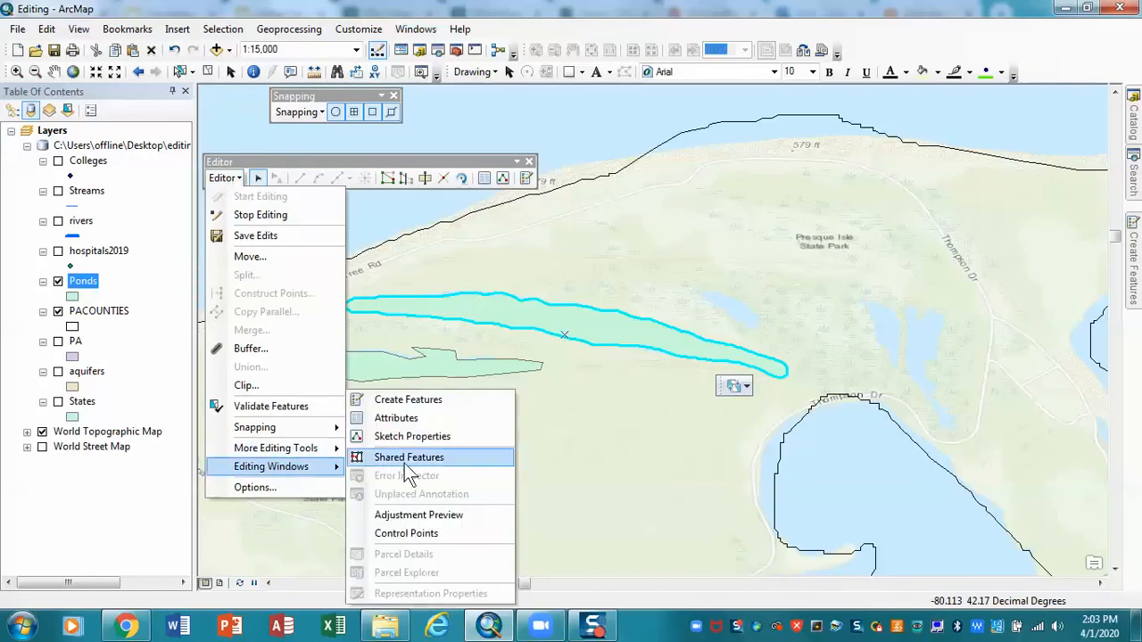
left_click(416, 419)
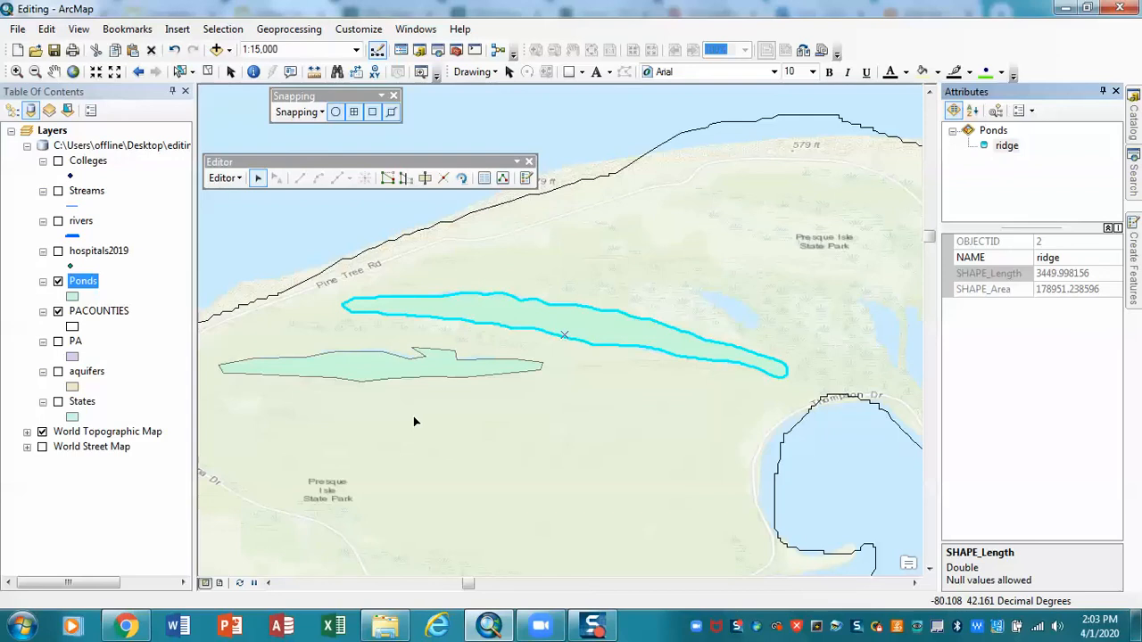
Step: Stop the edit session on the Ponds layer and save the edits
left_click(231, 178)
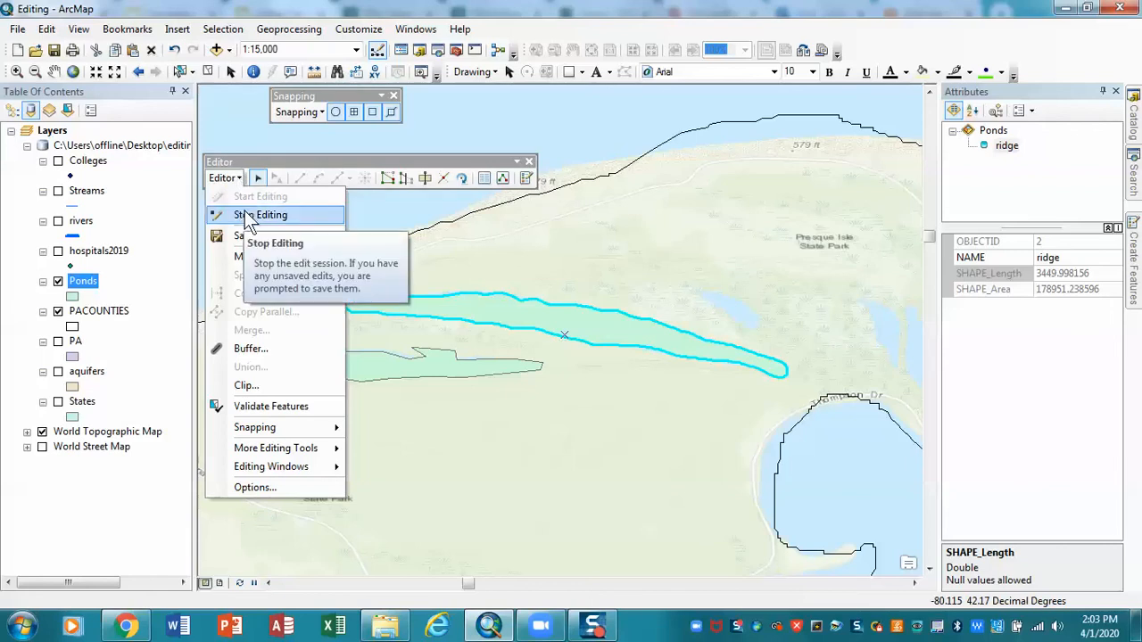
left_click(246, 215)
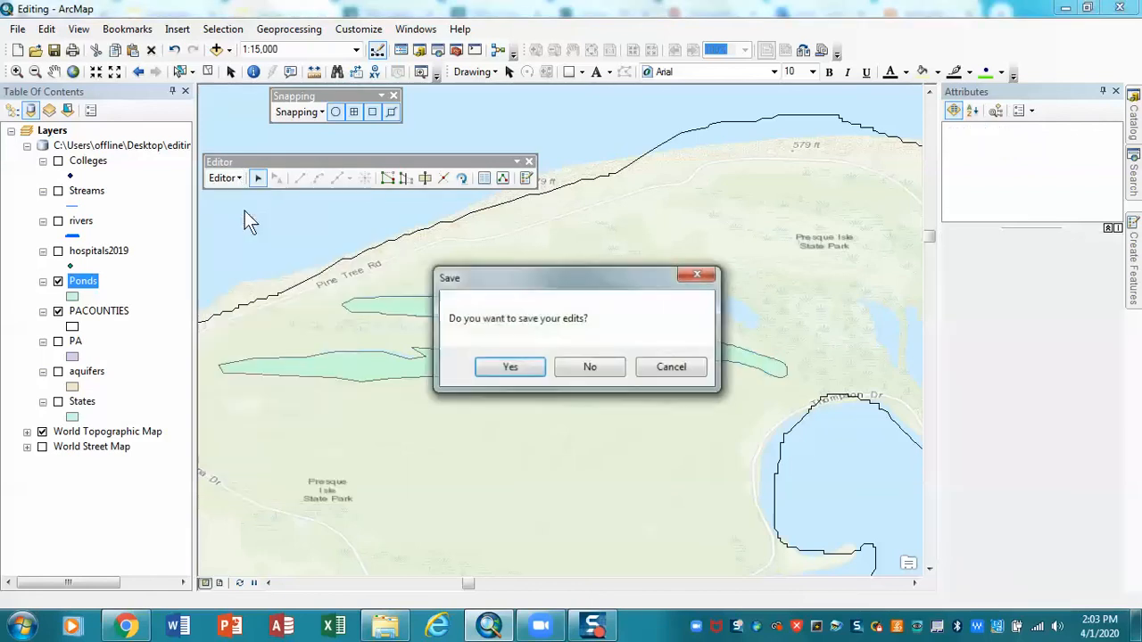
left_click(509, 369)
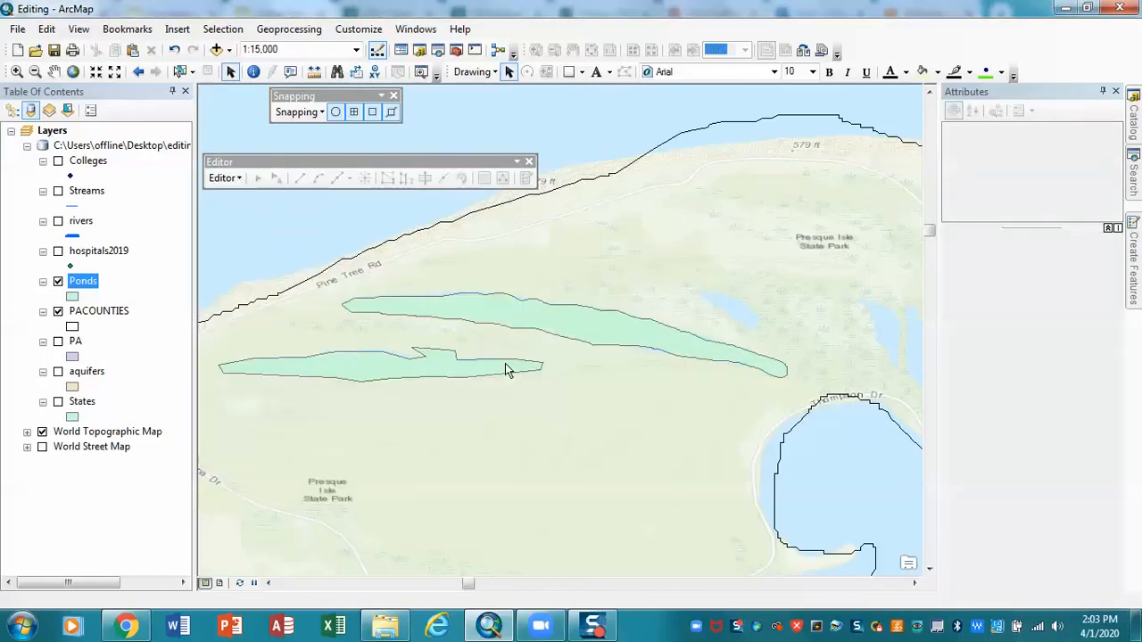